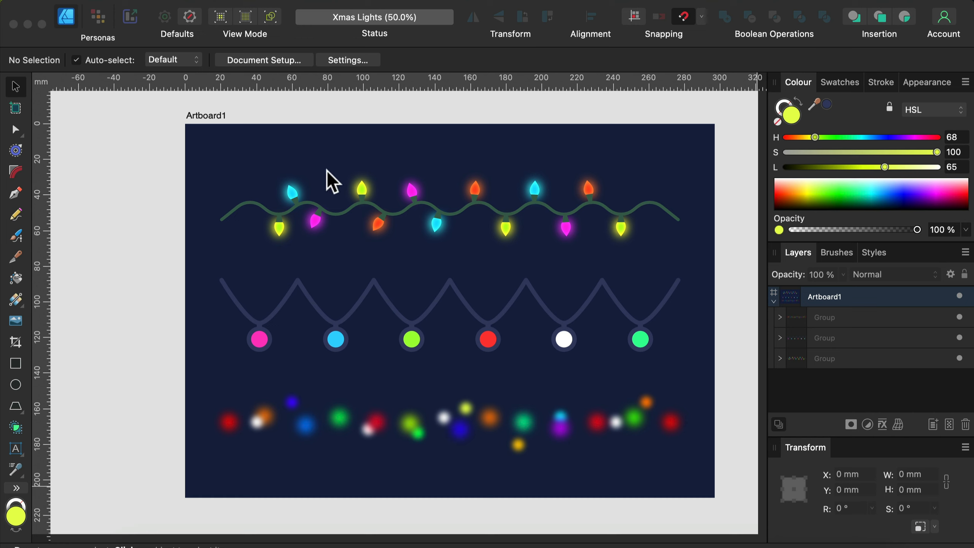
Place two copies of the uppermost string of lights on the empty canvas above the artboard.
{"action": "left_click_drag", "start_coordinate": [162, 152], "coordinate": [716, 268]}
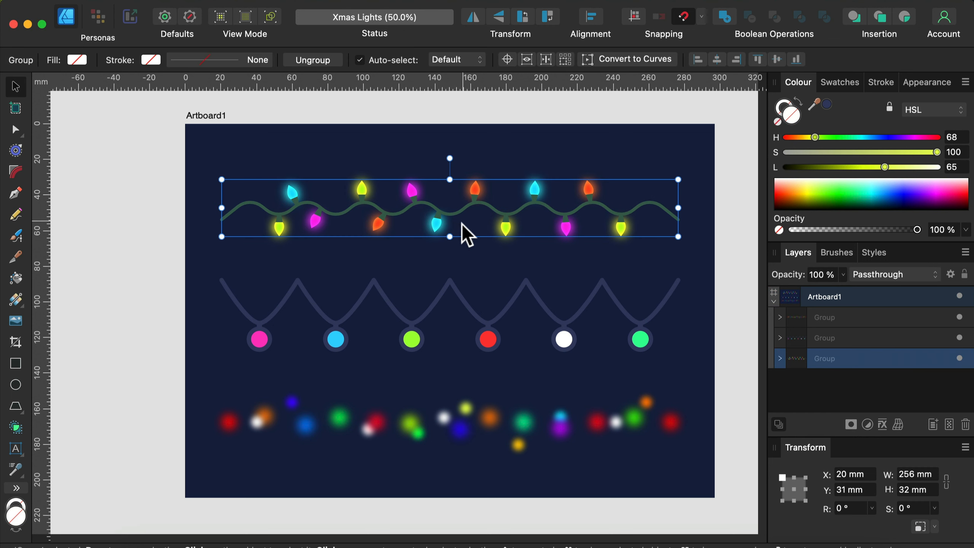
{"action": "scroll", "coordinate": [462, 220], "scroll_direction": "up", "scroll_amount": 5}
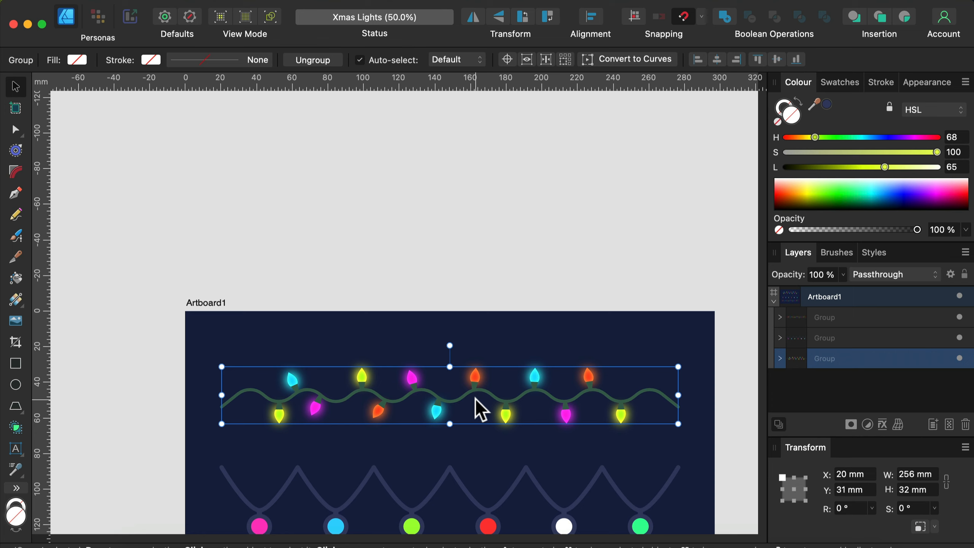
{"action": "left_click_drag", "start_coordinate": [476, 404], "coordinate": [292, 156]}
{"action": "left_click_drag", "start_coordinate": [215, 166], "coordinate": [331, 246]}
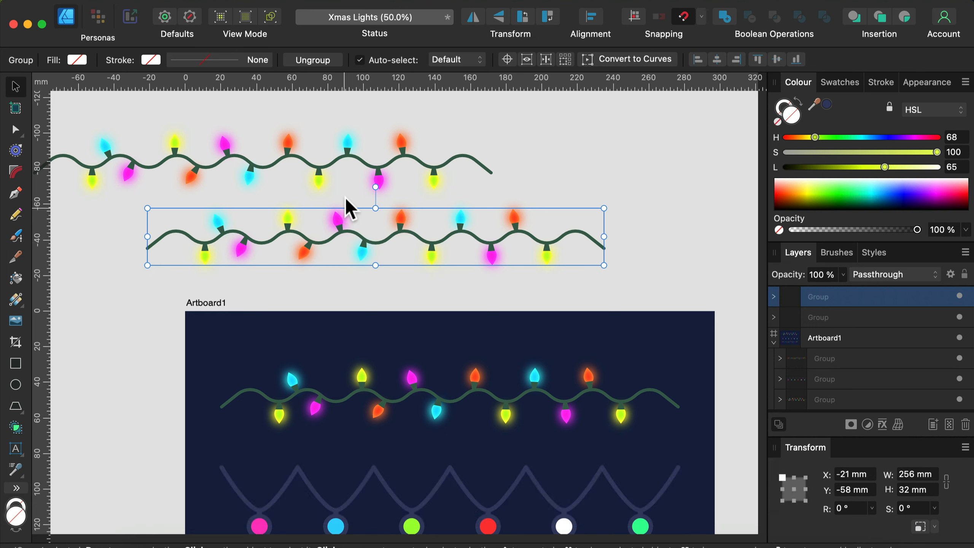
Delete both copies of the light string from the canvas above the artboard.
{"action": "key", "text": "BackSpace"}
{"action": "key", "text": "BackSpace"}
{"action": "scroll", "coordinate": [374, 217], "scroll_direction": "down", "scroll_amount": 10}
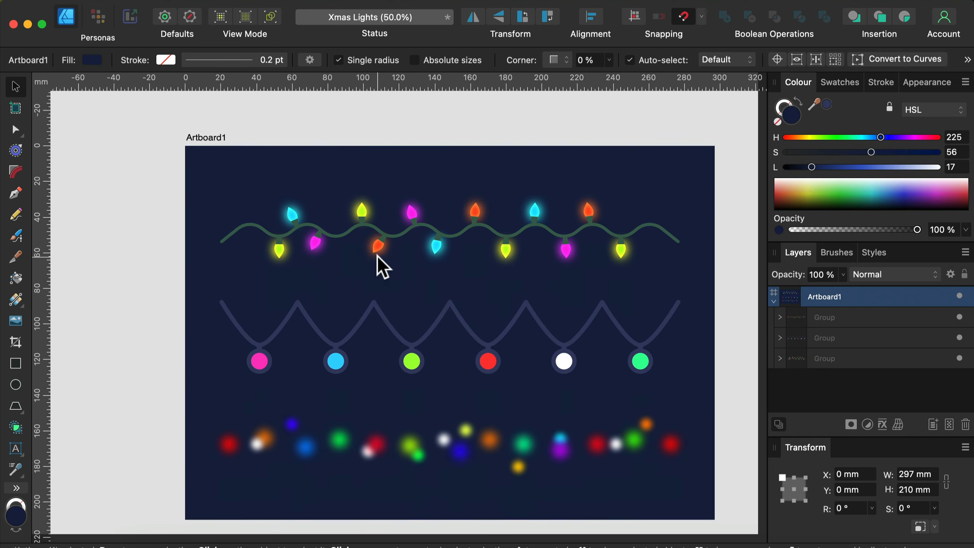
{"action": "scroll", "coordinate": [467, 250], "scroll_direction": "up", "scroll_amount": 2}
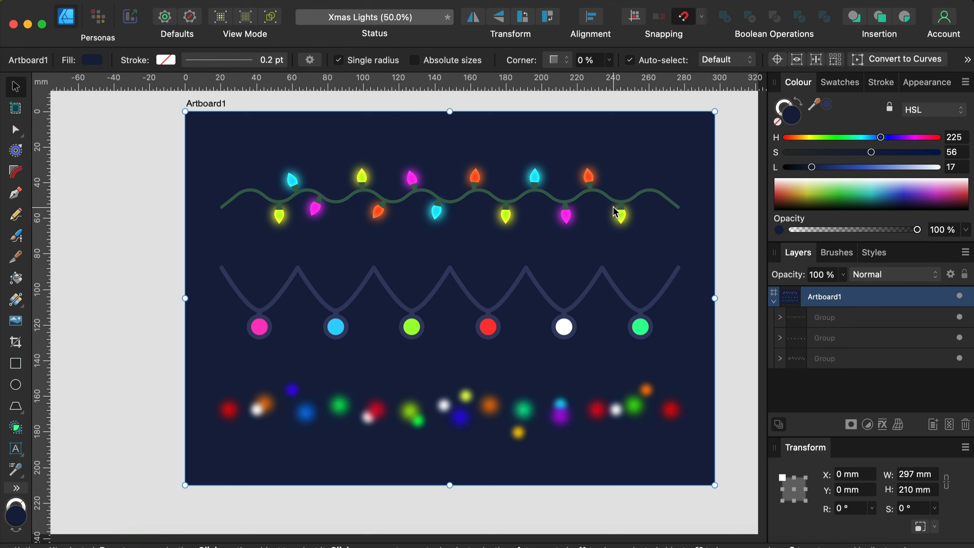
Look through the existing brushes in the Acrylics category.
{"action": "left_click", "coordinate": [840, 252]}
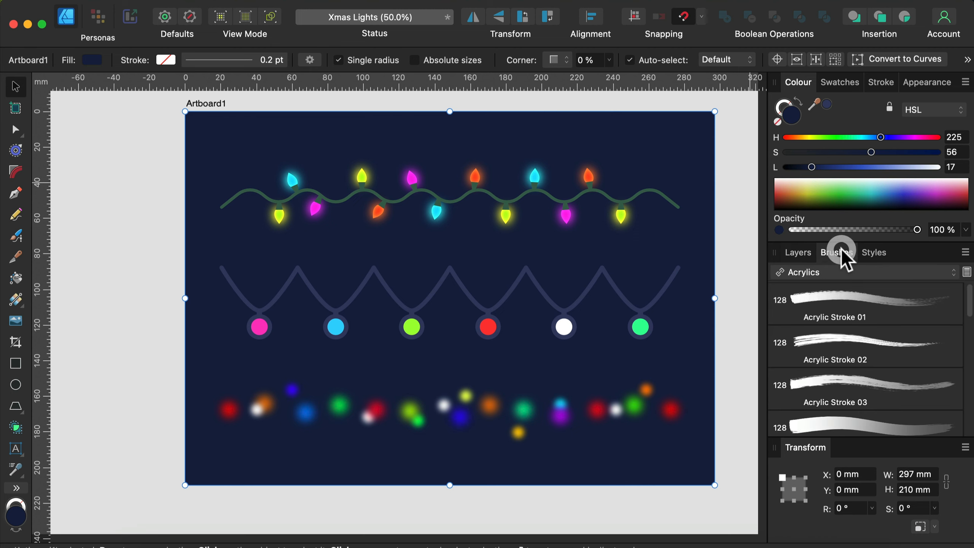
{"action": "scroll", "coordinate": [830, 334], "scroll_direction": "down", "scroll_amount": 10}
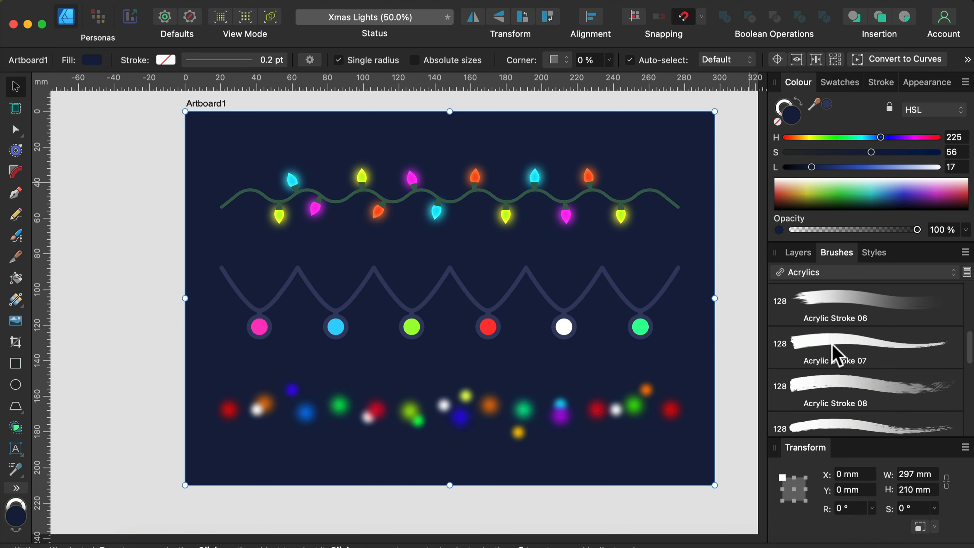
{"action": "scroll", "coordinate": [833, 349], "scroll_direction": "down", "scroll_amount": 3}
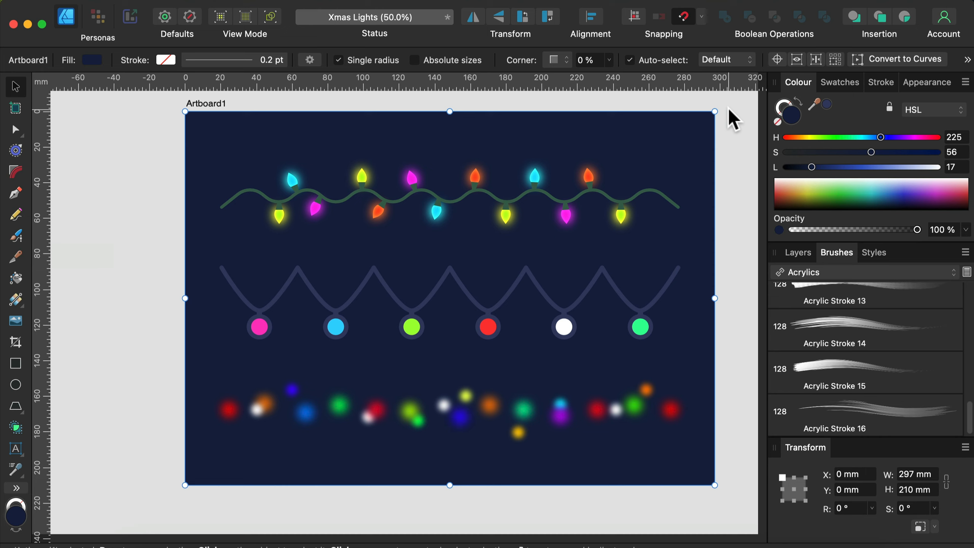
Export only the artboard's uppermost light string as a PNG, with the export area set to Selection Only.
{"action": "left_click", "coordinate": [15, 89]}
{"action": "left_click", "coordinate": [118, 138]}
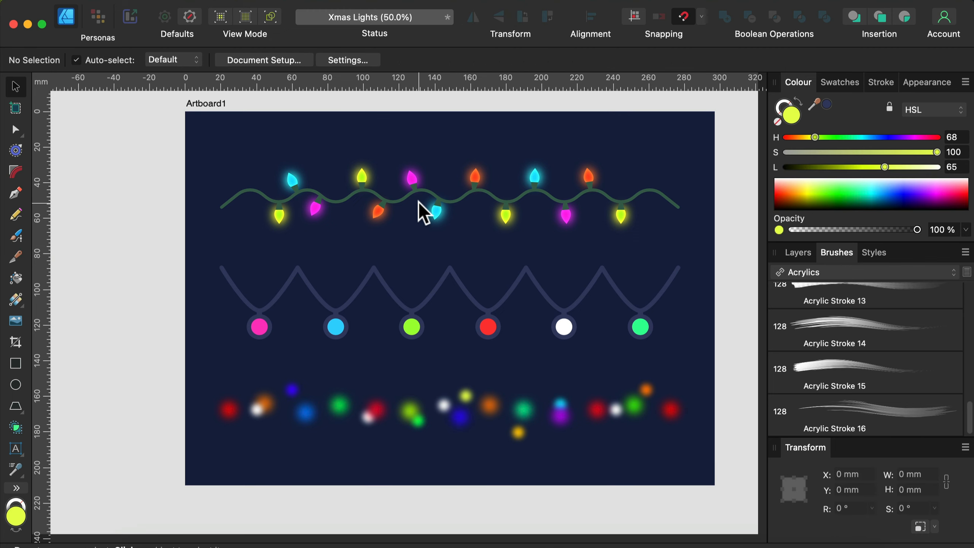
{"action": "left_click_drag", "start_coordinate": [106, 123], "coordinate": [728, 251]}
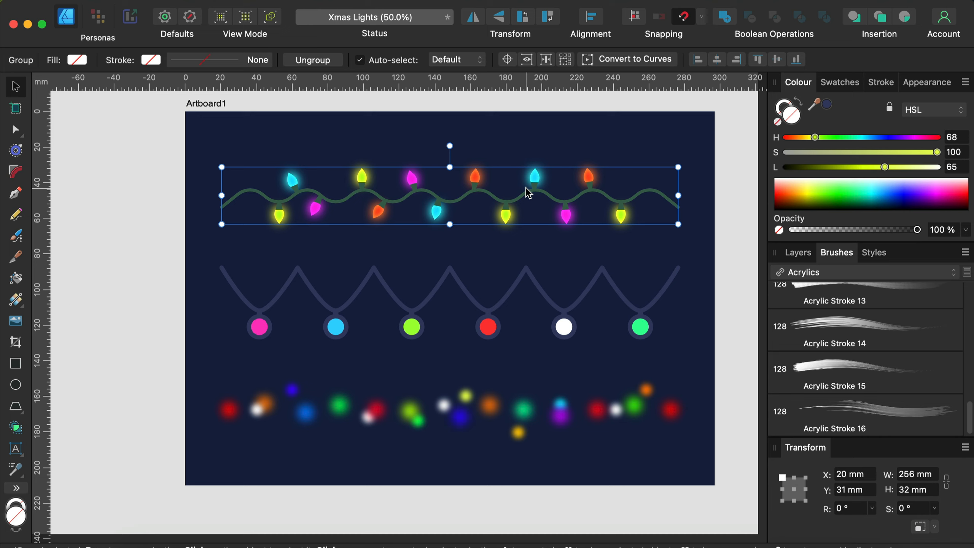
{"action": "left_click", "coordinate": [155, 2]}
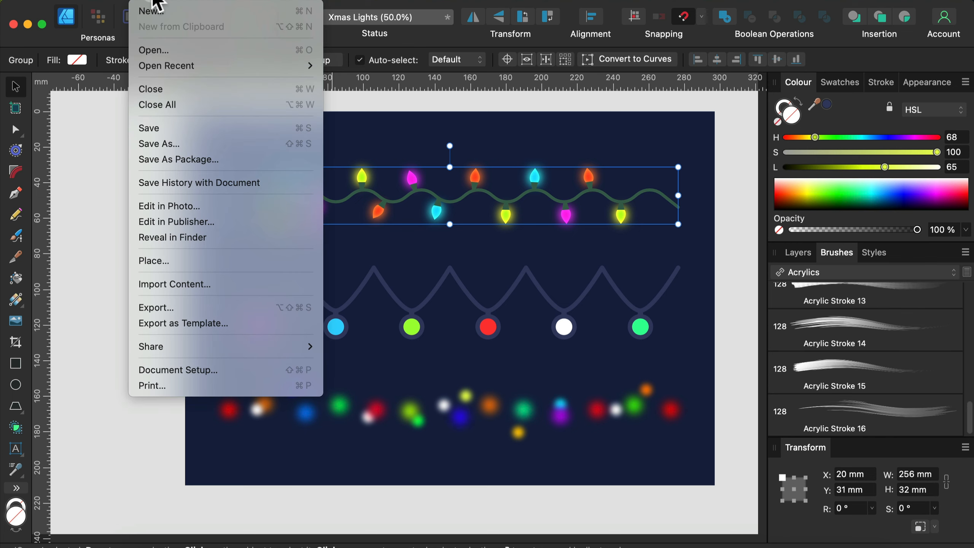
{"action": "left_click", "coordinate": [228, 307]}
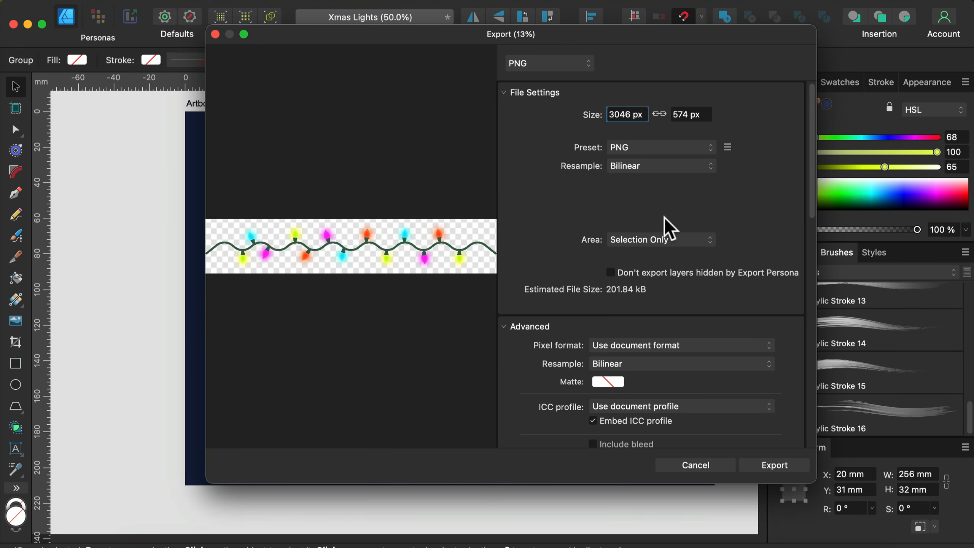
{"action": "left_click", "coordinate": [662, 237]}
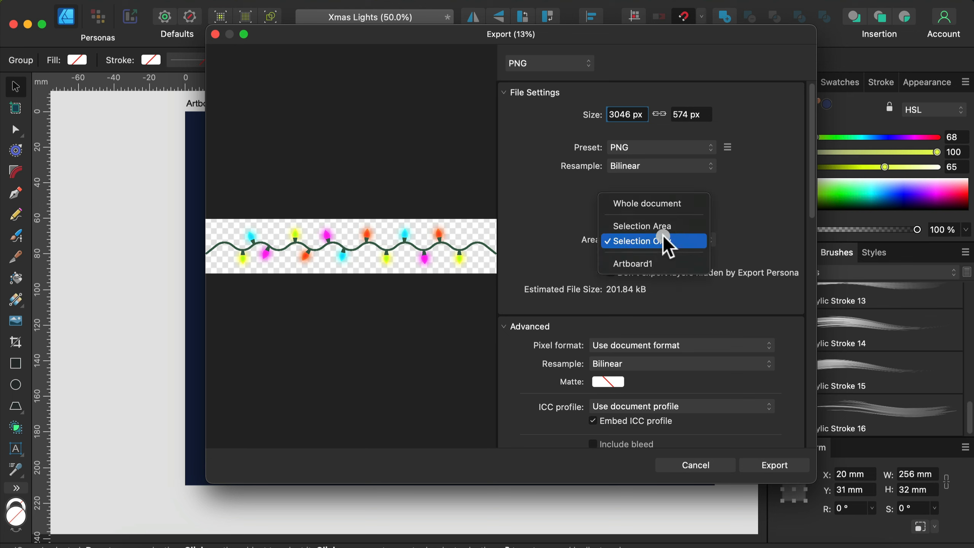
{"action": "left_click", "coordinate": [634, 203]}
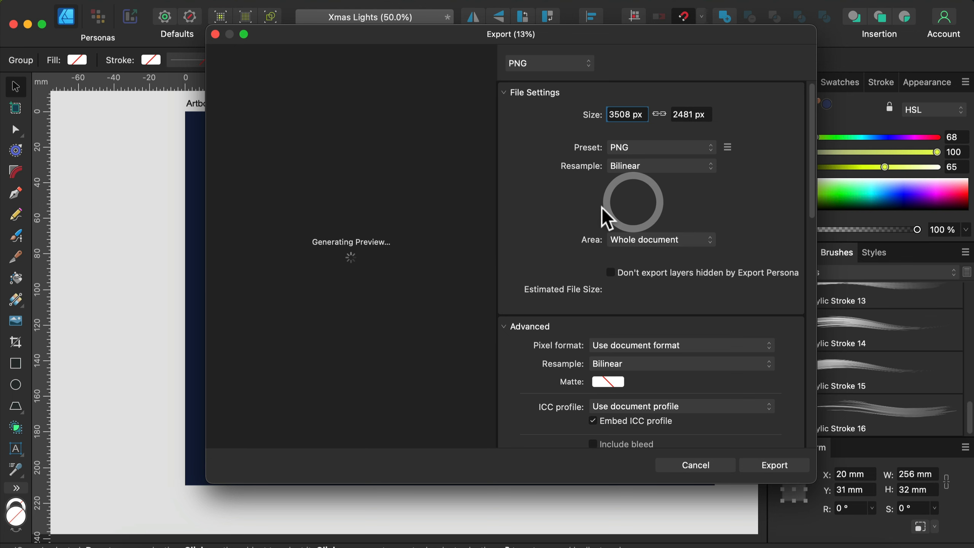
{"action": "left_click", "coordinate": [681, 240]}
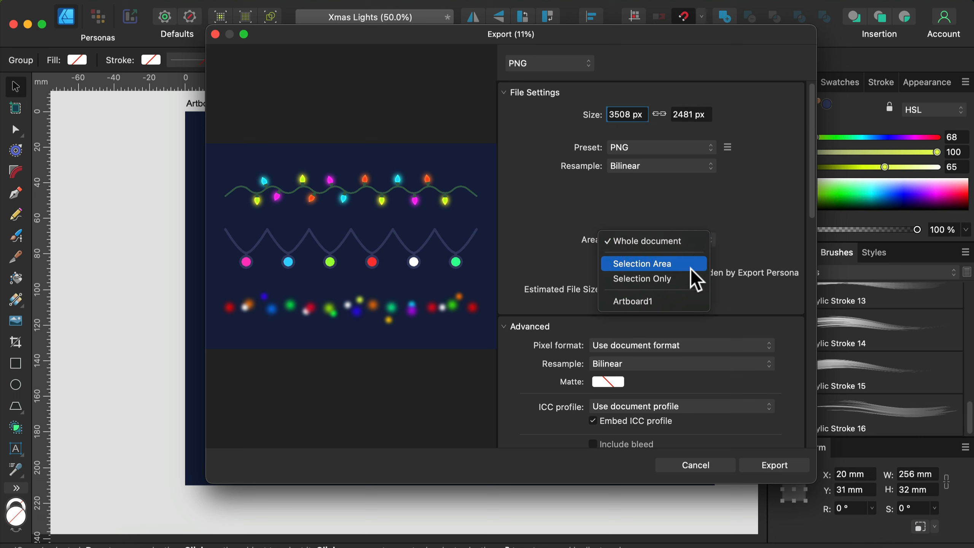
{"action": "left_click", "coordinate": [688, 278]}
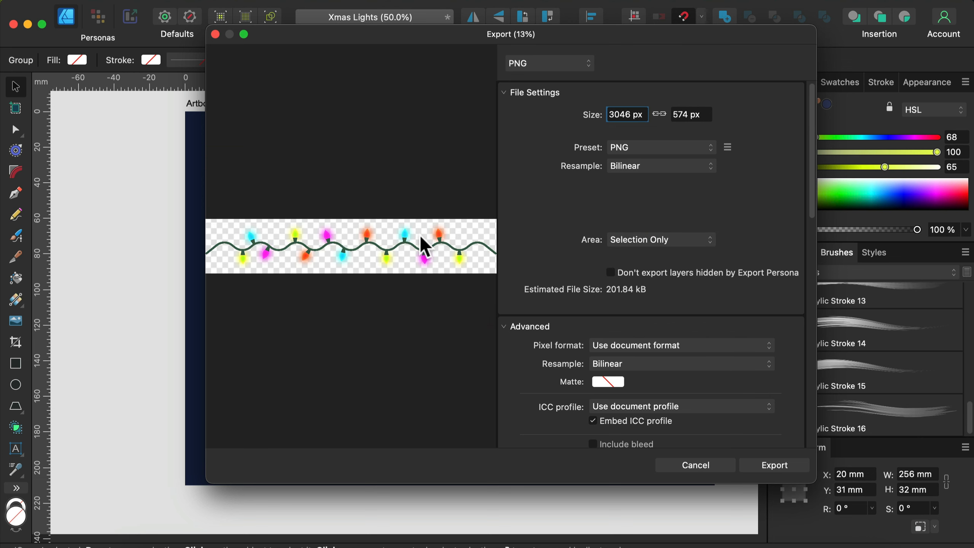
{"action": "left_click", "coordinate": [774, 465]}
Select the middle string of lights, then the blurred row of lights below it, and clear the selection.
{"action": "left_click_drag", "start_coordinate": [734, 234], "coordinate": [155, 369]}
{"action": "left_click_drag", "start_coordinate": [727, 365], "coordinate": [174, 466]}
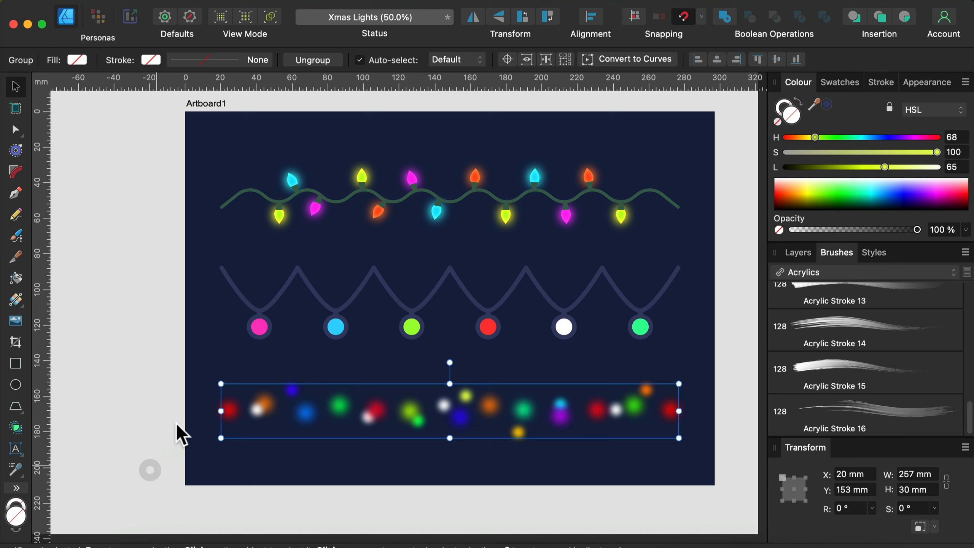
{"action": "left_click", "coordinate": [742, 283]}
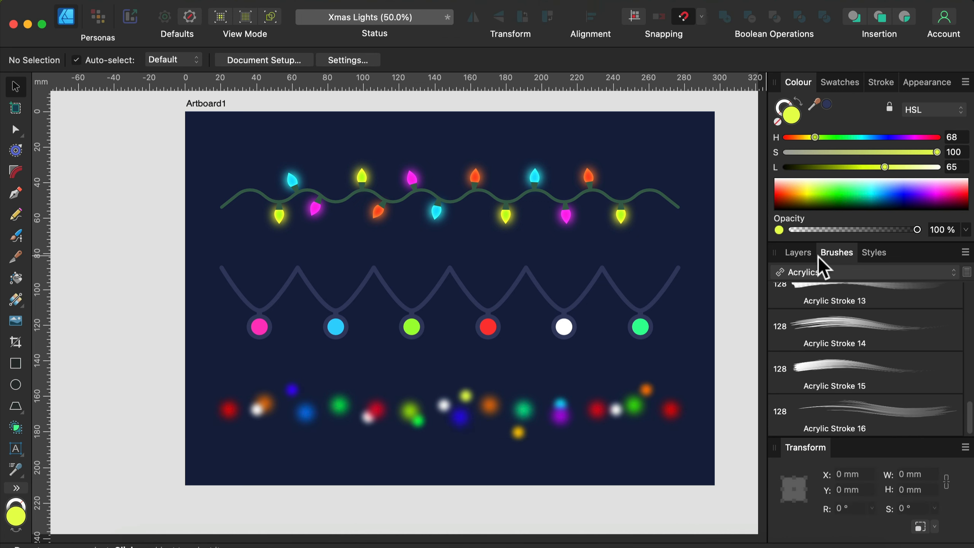
Check that the brush library is enabled for display in the workspace.
{"action": "left_click", "coordinate": [797, 254]}
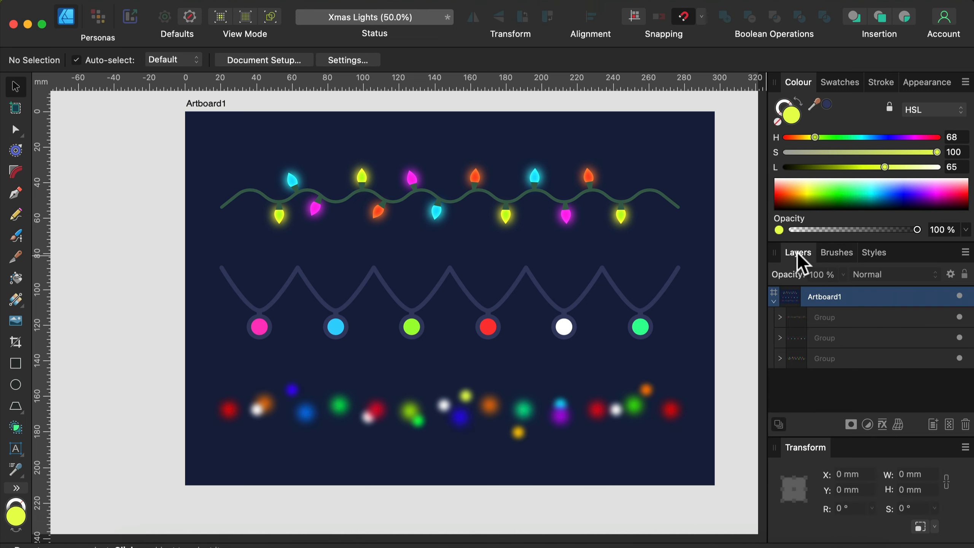
{"action": "left_click", "coordinate": [837, 251]}
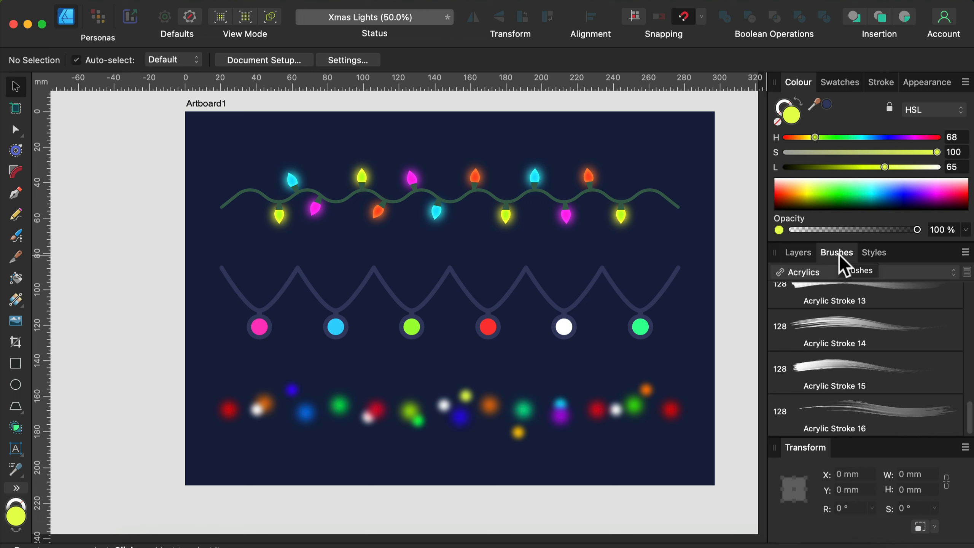
{"action": "left_click", "coordinate": [366, 1]}
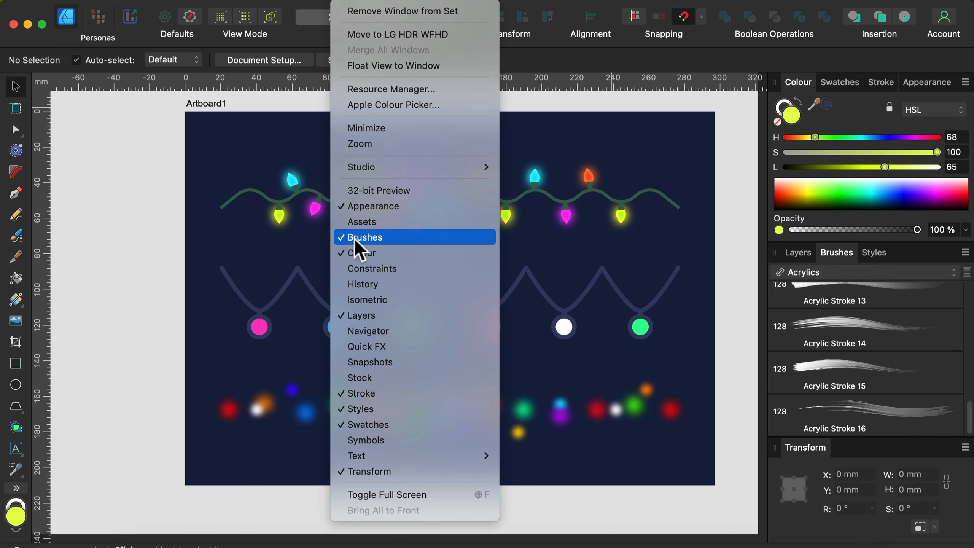
{"action": "left_click", "coordinate": [823, 240]}
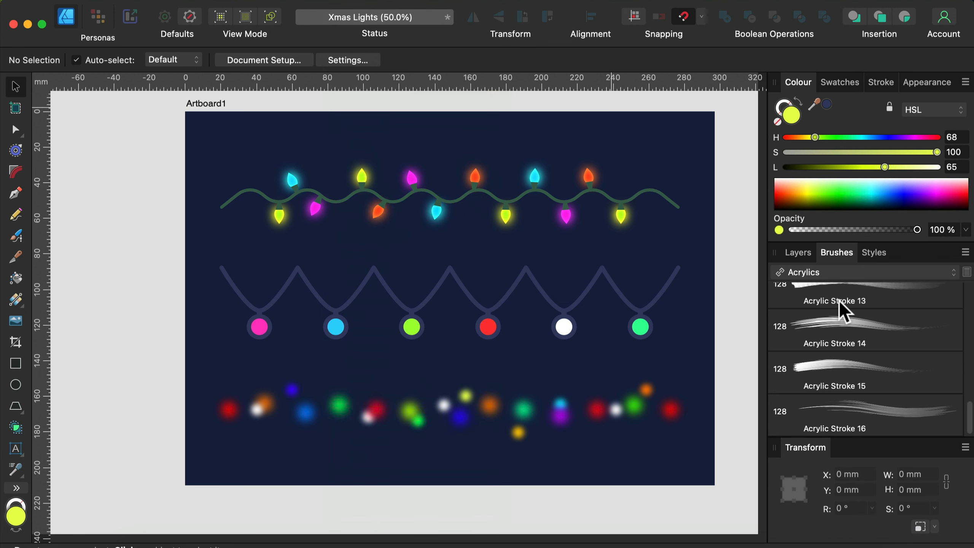
Create a textured image brush from Xmas Lights 1.png in the Acrylics category and delete it again.
{"action": "left_click", "coordinate": [965, 253]}
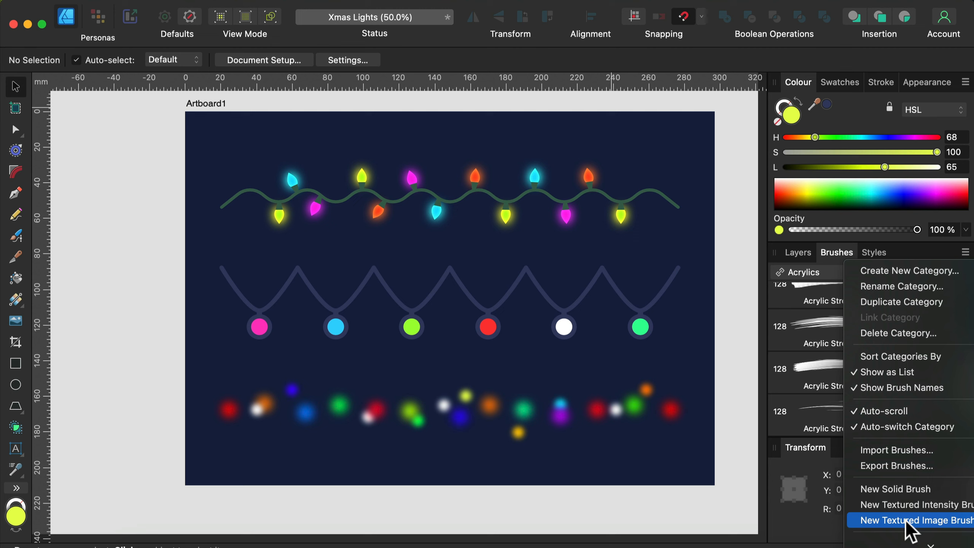
{"action": "left_click", "coordinate": [938, 521]}
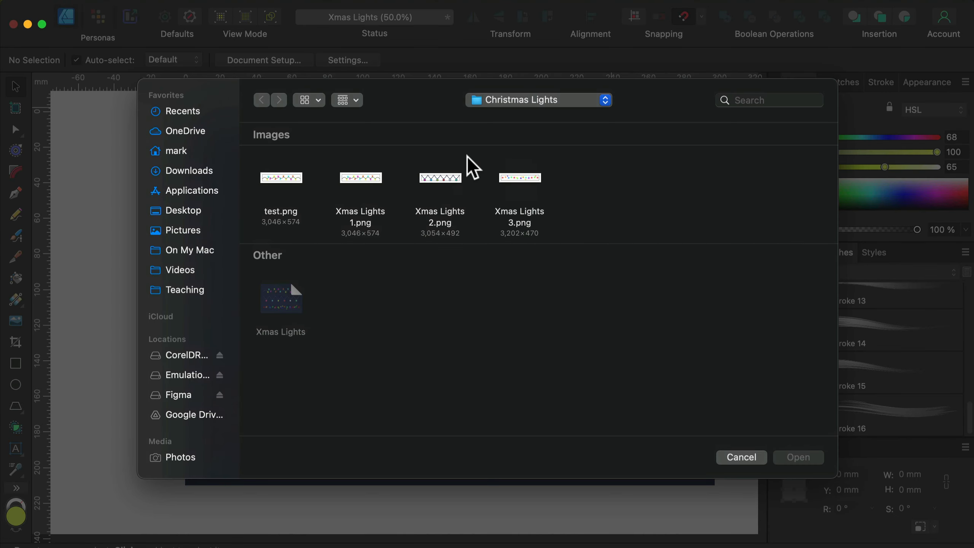
{"action": "left_click", "coordinate": [368, 179]}
{"action": "double_click", "coordinate": [368, 180]}
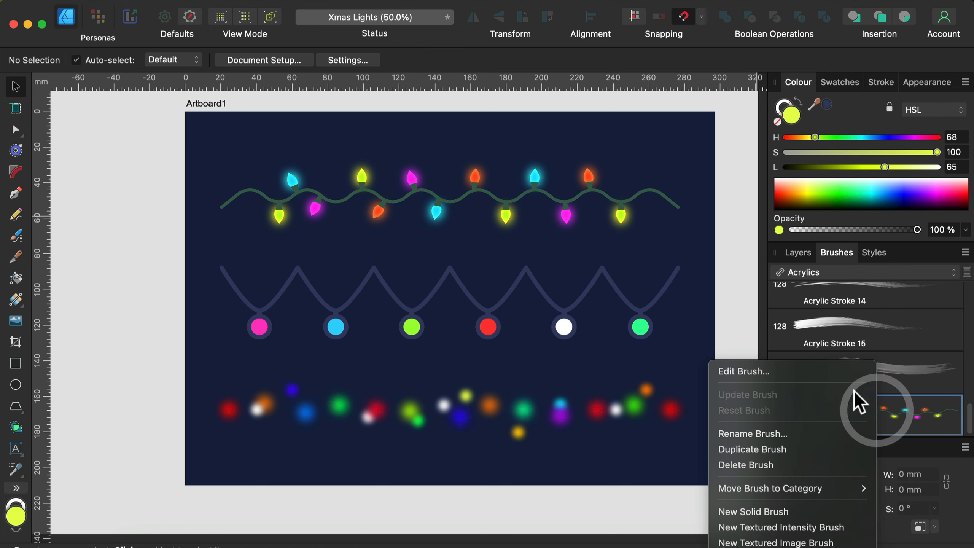
{"action": "left_click", "coordinate": [844, 464]}
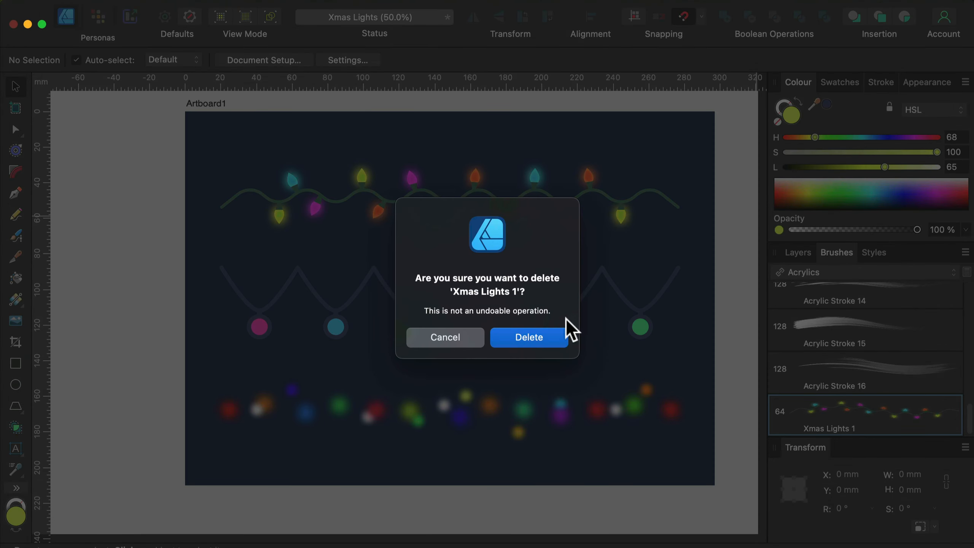
{"action": "left_click", "coordinate": [546, 337]}
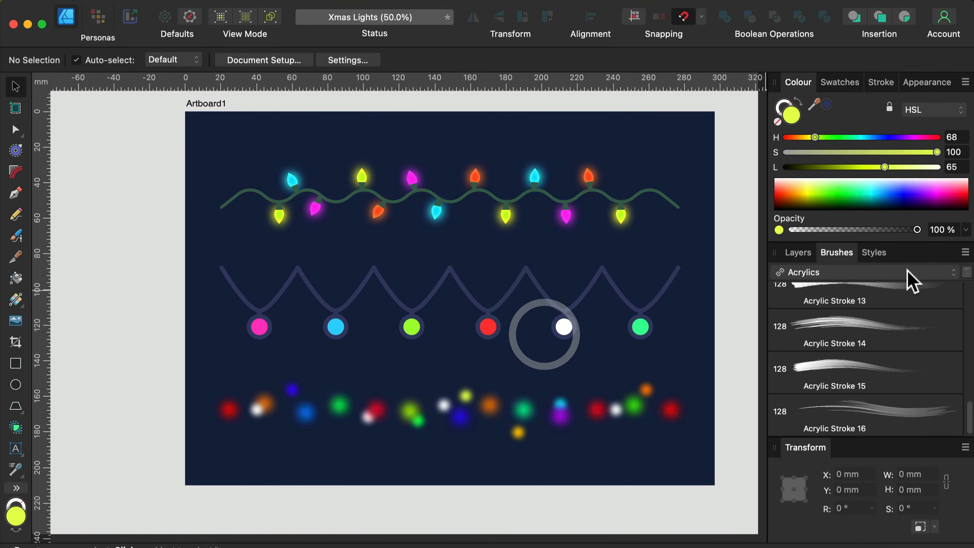
Create a new brush category named Xmas Lights and make it the active category.
{"action": "left_click", "coordinate": [964, 253]}
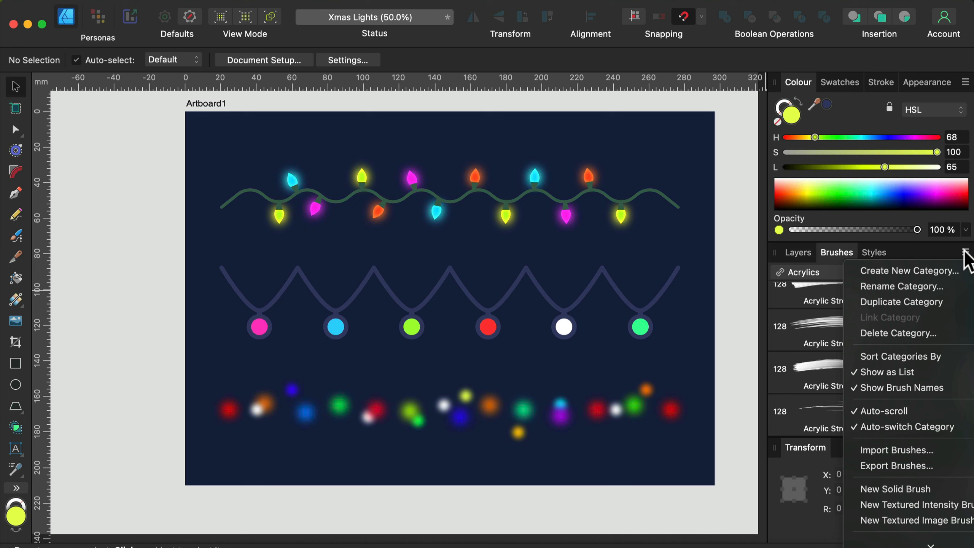
{"action": "left_click", "coordinate": [925, 271]}
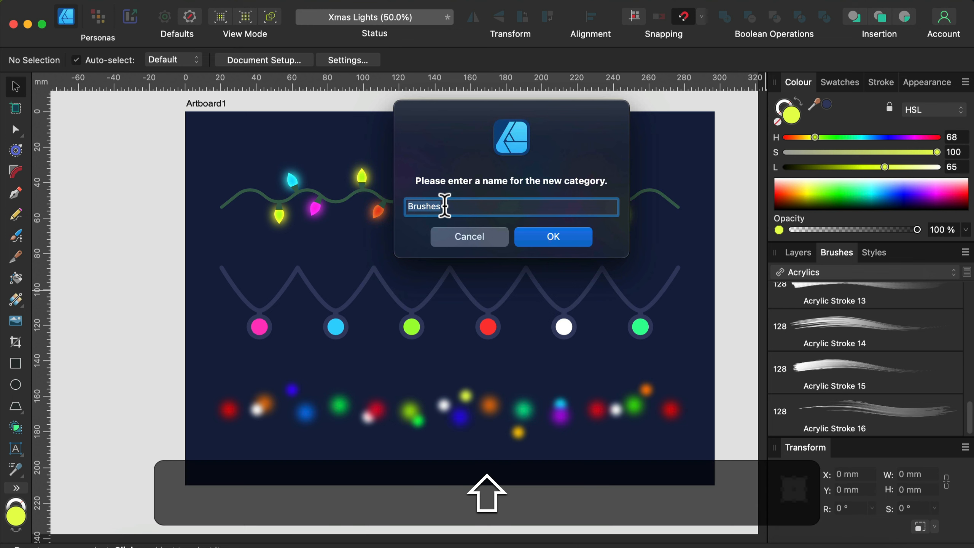
{"action": "type", "text": "Xmas"}
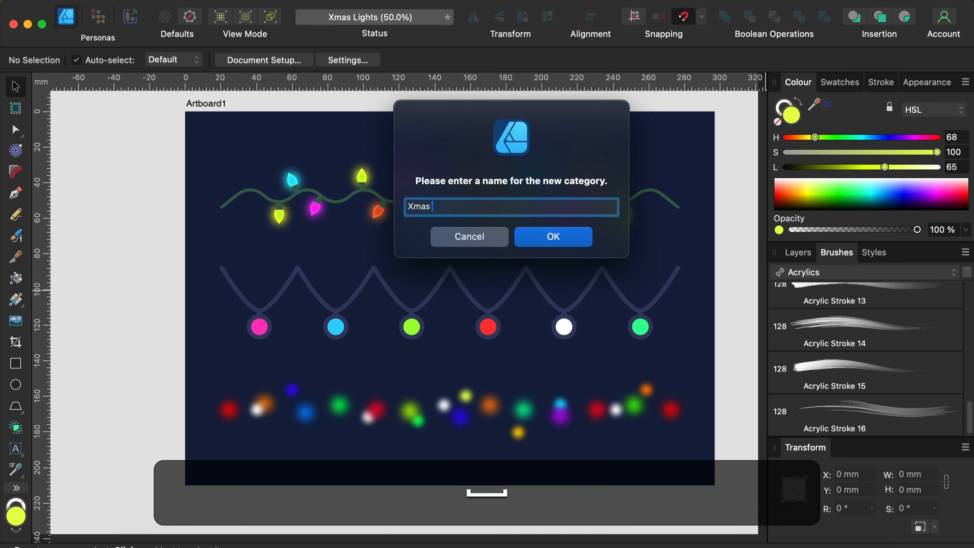
{"action": "type", "text": " Lights"}
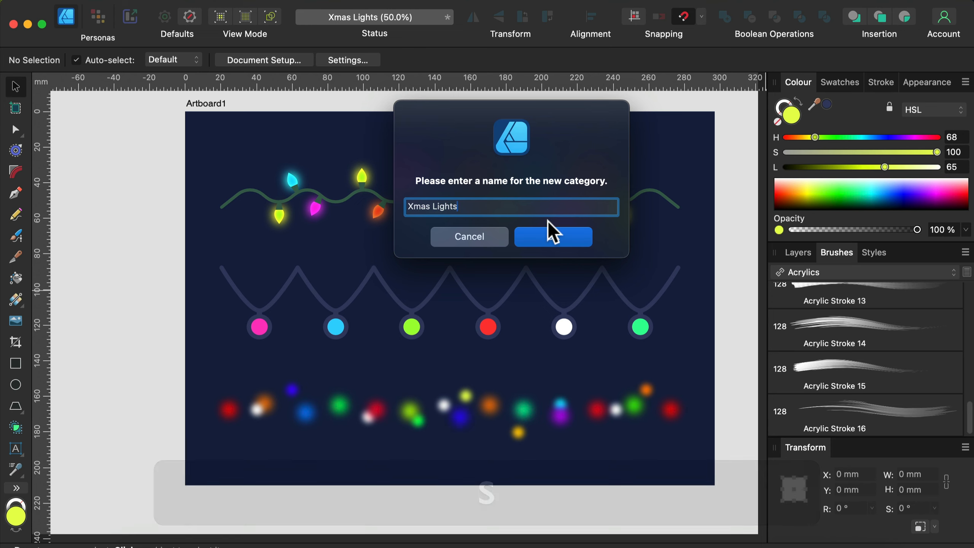
{"action": "left_click", "coordinate": [549, 234]}
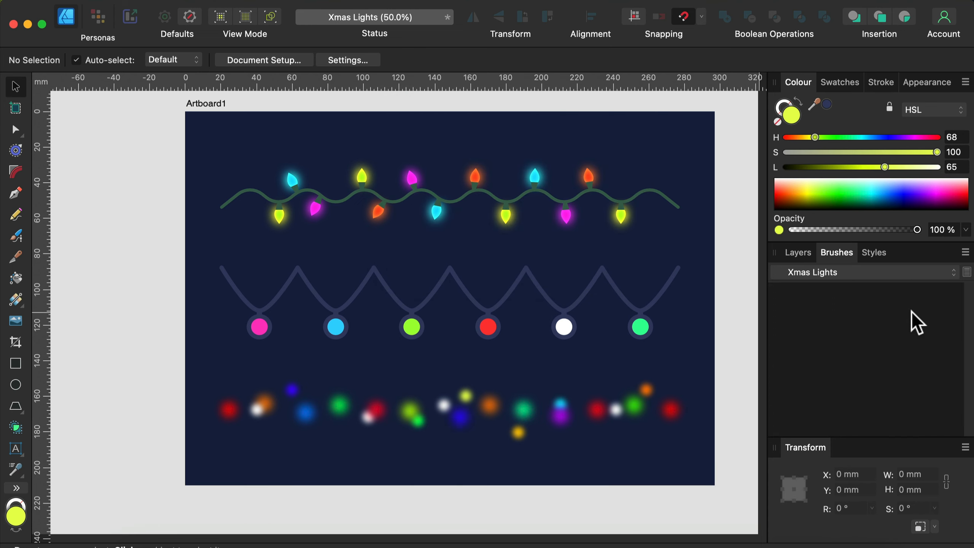
{"action": "left_click", "coordinate": [895, 276]}
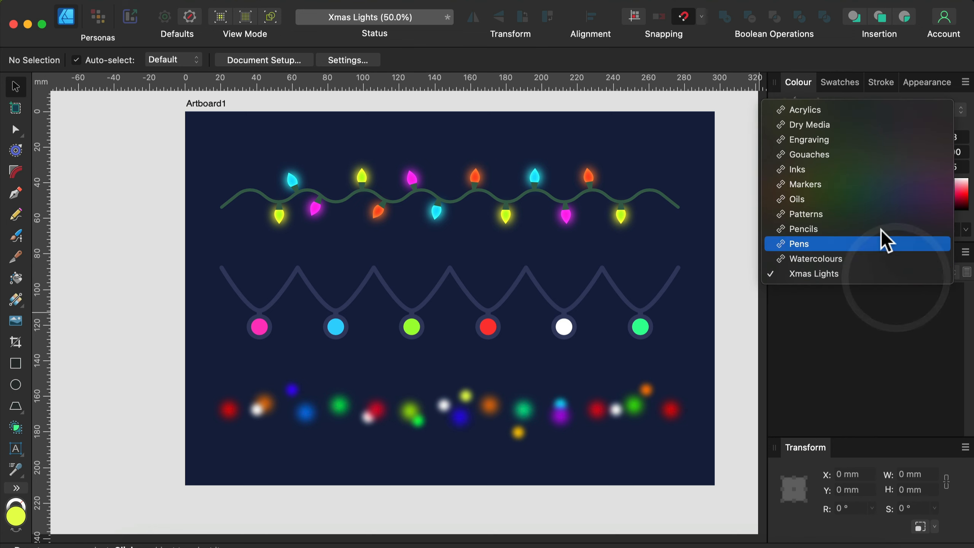
{"action": "left_click", "coordinate": [818, 273]}
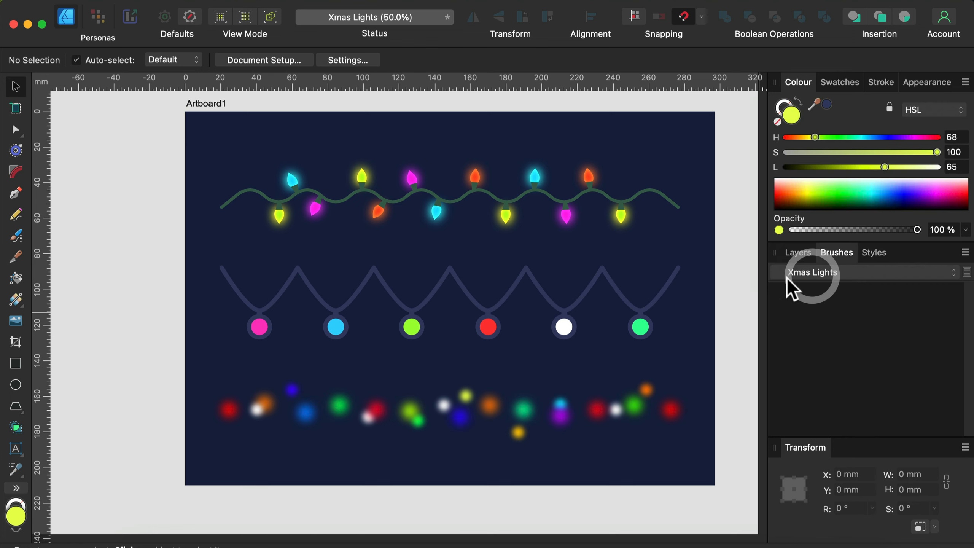
Create textured image brushes in the Xmas Lights category from Xmas Lights 1.png, Xmas Lights 2.png and Xmas Lights 3.png.
{"action": "left_click", "coordinate": [965, 254]}
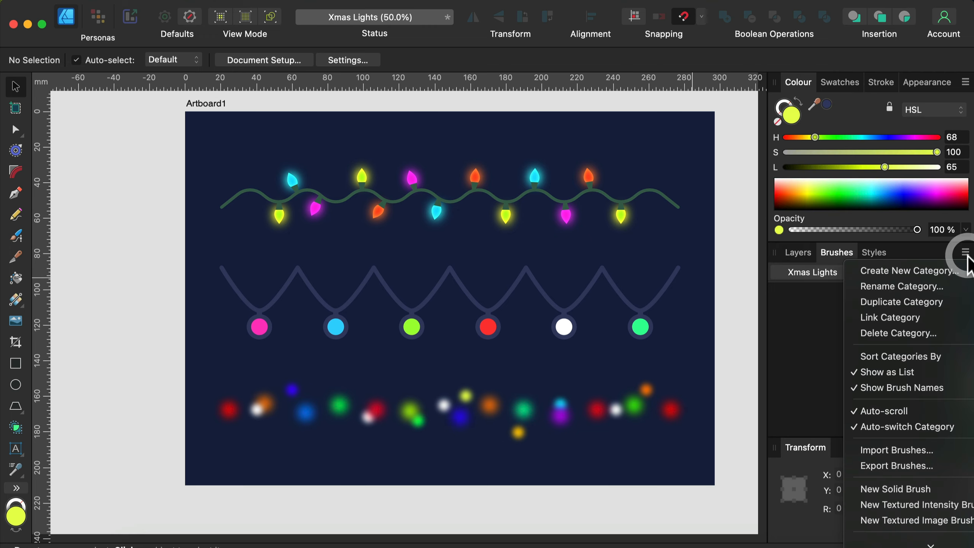
{"action": "left_click", "coordinate": [893, 521]}
{"action": "double_click", "coordinate": [290, 281]}
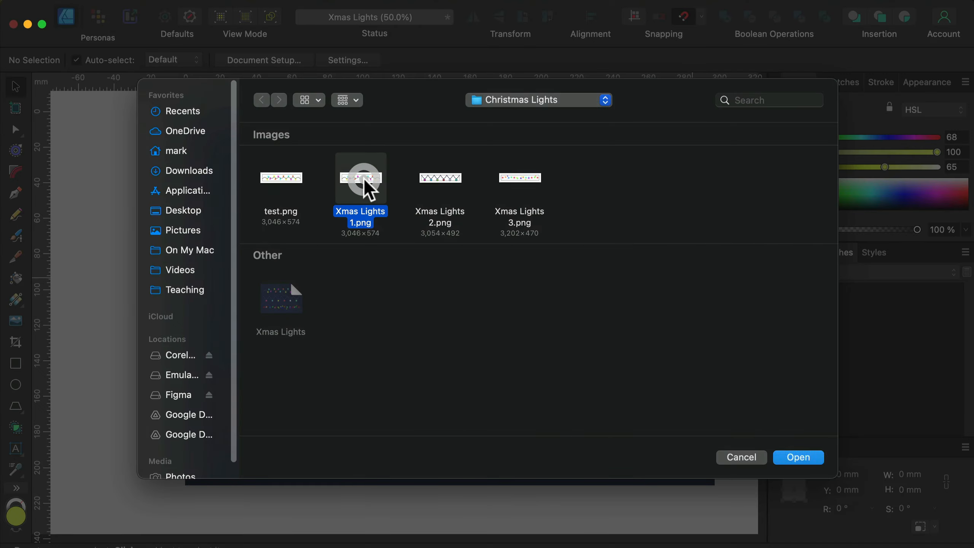
{"action": "left_click", "coordinate": [965, 252]}
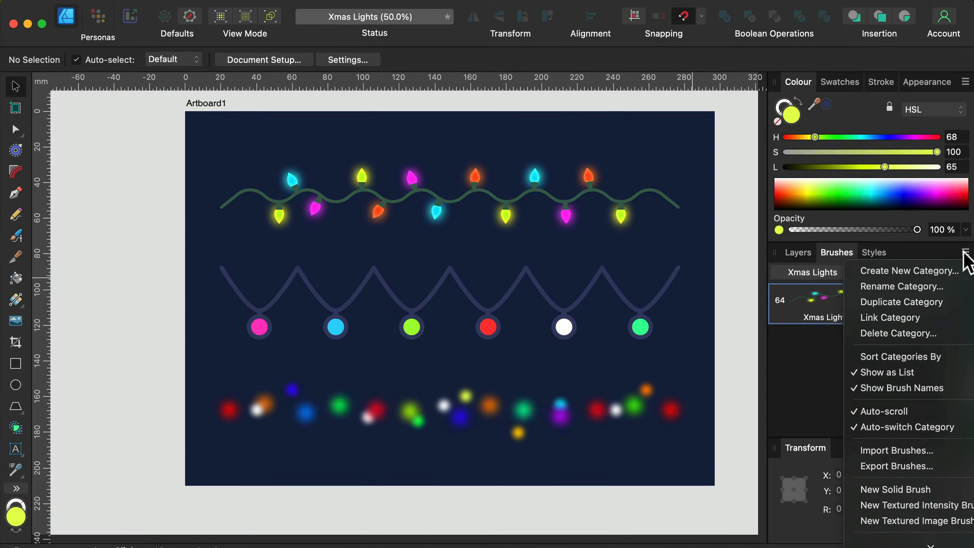
{"action": "left_click", "coordinate": [935, 520]}
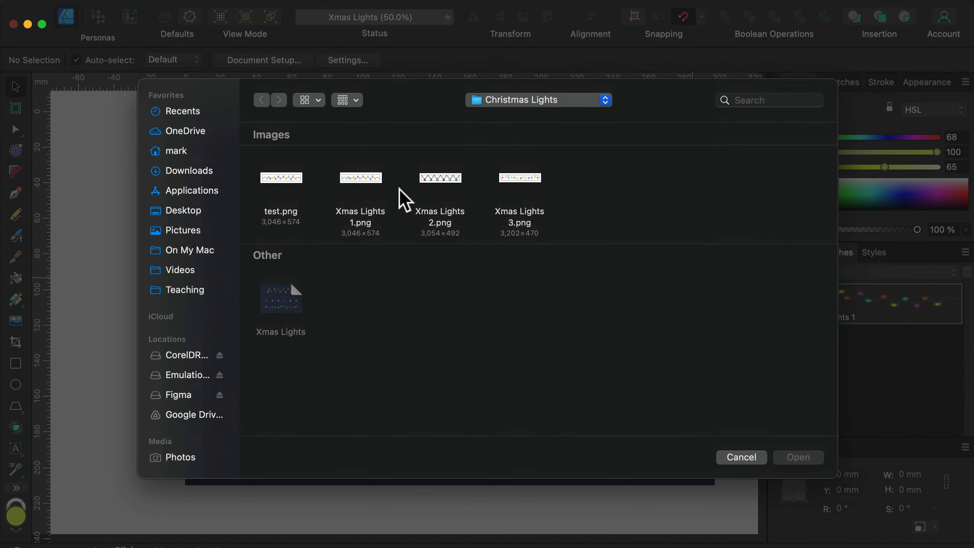
{"action": "double_click", "coordinate": [439, 180]}
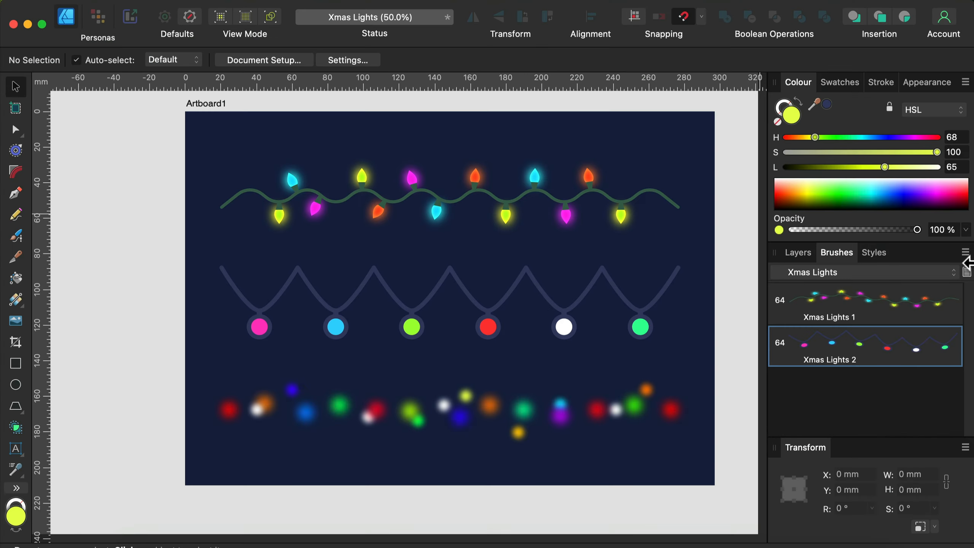
{"action": "left_click", "coordinate": [966, 252]}
{"action": "left_click", "coordinate": [935, 520]}
{"action": "double_click", "coordinate": [522, 185]}
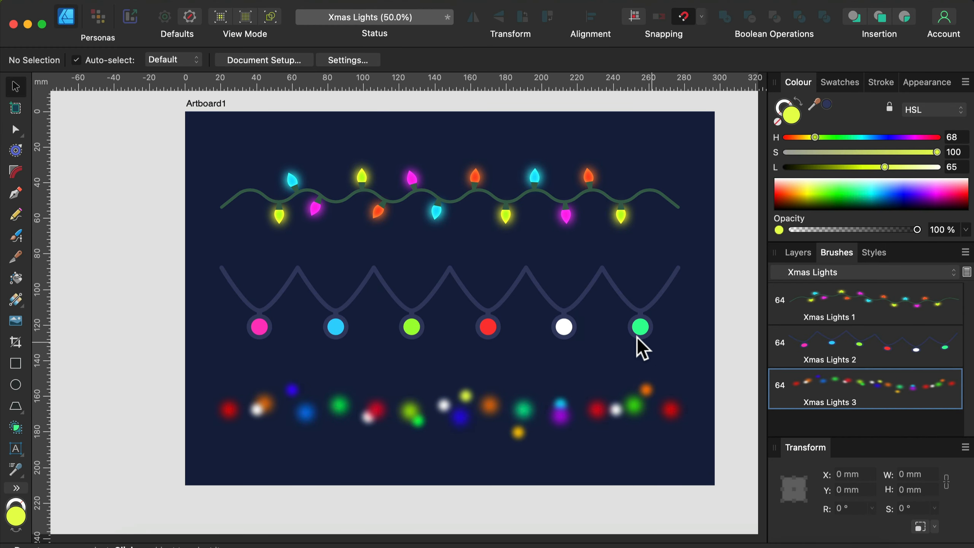
Draw a three-node wavy curve about 185 mm wide and 27 mm high above the artboard with the Pen tool.
{"action": "scroll", "coordinate": [547, 358], "scroll_direction": "up", "scroll_amount": 10}
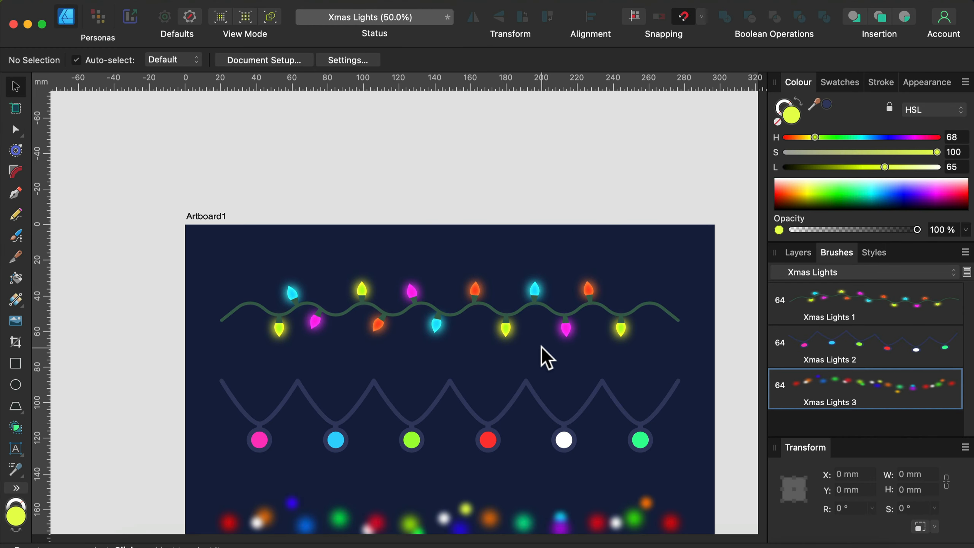
{"action": "scroll", "coordinate": [544, 359], "scroll_direction": "down", "scroll_amount": 2}
{"action": "scroll", "coordinate": [538, 355], "scroll_direction": "down", "scroll_amount": 2}
{"action": "scroll", "coordinate": [503, 331], "scroll_direction": "up", "scroll_amount": 15}
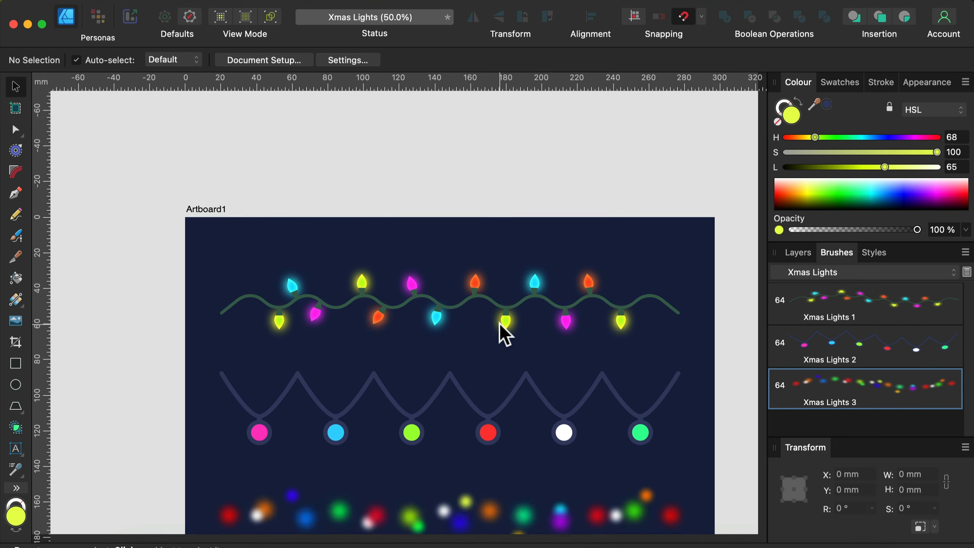
{"action": "scroll", "coordinate": [500, 324], "scroll_direction": "up", "scroll_amount": 2}
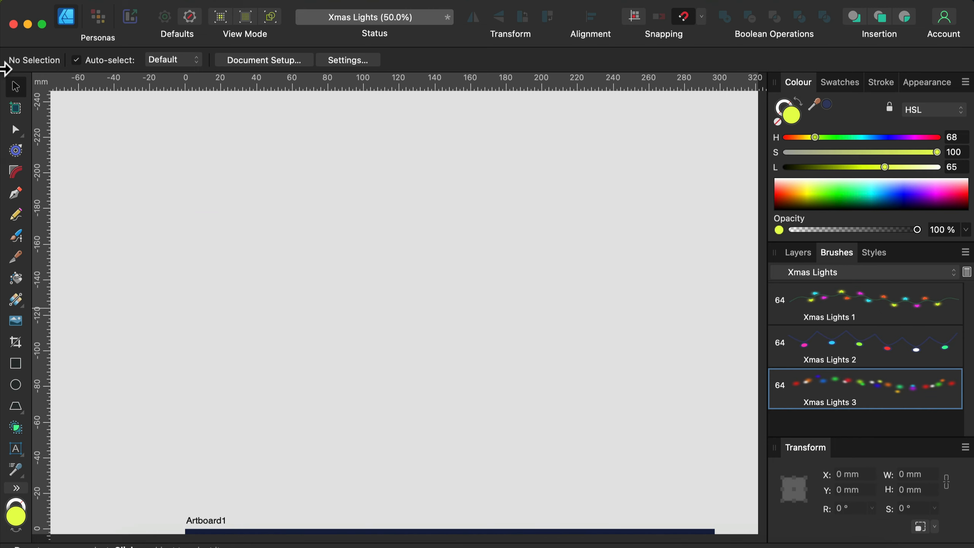
{"action": "left_click", "coordinate": [16, 194]}
{"action": "left_click_drag", "start_coordinate": [221, 248], "coordinate": [237, 223]}
{"action": "left_click_drag", "start_coordinate": [355, 222], "coordinate": [430, 259]}
{"action": "left_click_drag", "start_coordinate": [550, 200], "coordinate": [588, 177]}
Give the wavy curve a solid black stroke 8.5 pt wide.
{"action": "left_click", "coordinate": [786, 102]}
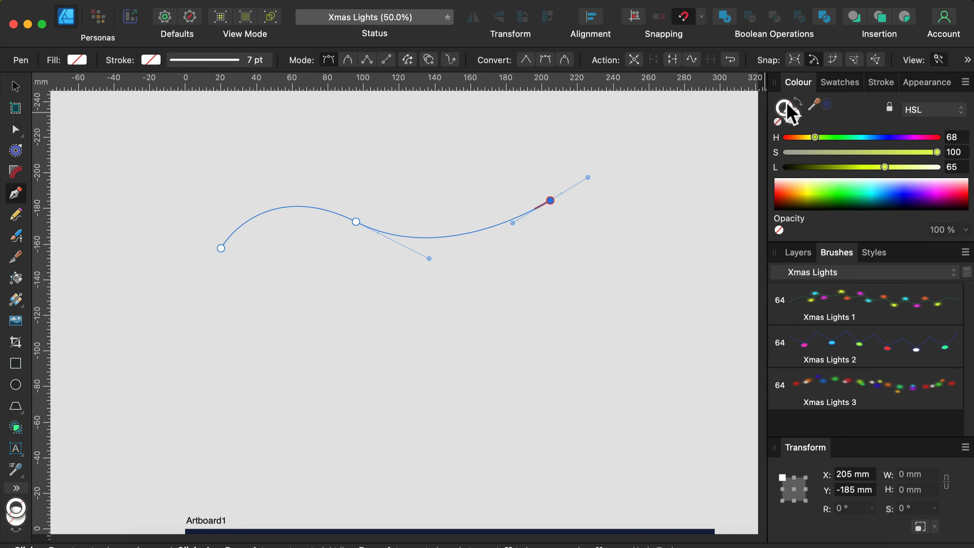
{"action": "left_click", "coordinate": [876, 80]}
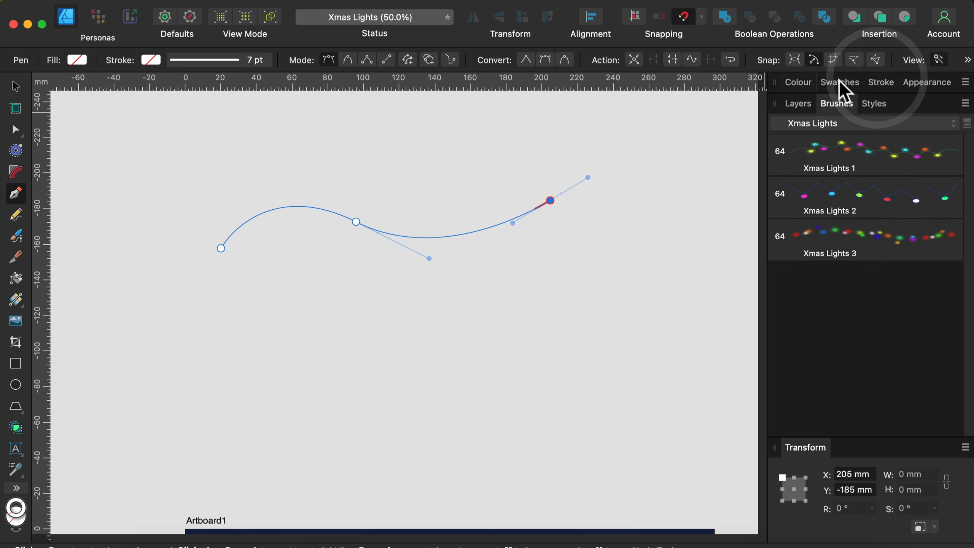
{"action": "left_click", "coordinate": [878, 81]}
{"action": "mouse_move", "coordinate": [847, 124]}
{"action": "left_mouse_down"}
{"action": "mouse_move", "coordinate": [868, 121]}
{"action": "mouse_move", "coordinate": [850, 125]}
{"action": "left_mouse_up"}
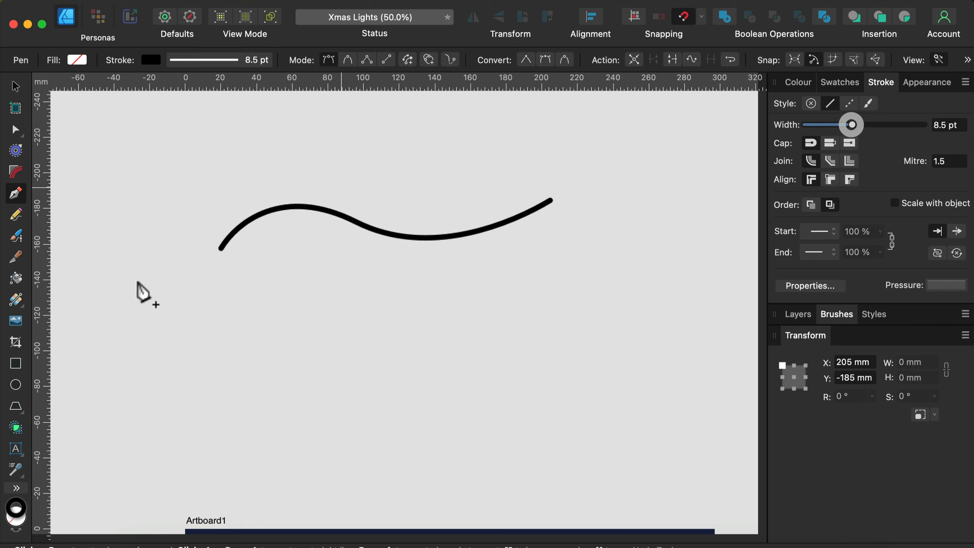
Draw an unfilled ellipse about 97 by 89 mm below the curve and centre it roughly under the curve.
{"action": "left_click", "coordinate": [15, 384]}
{"action": "left_click_drag", "start_coordinate": [255, 294], "coordinate": [428, 453]}
{"action": "left_click", "coordinate": [798, 82]}
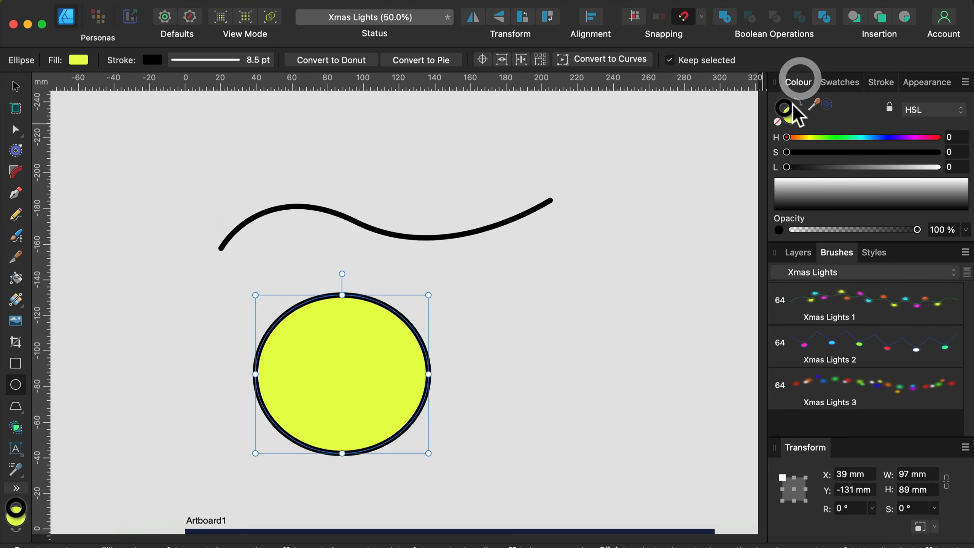
{"action": "left_click", "coordinate": [789, 117]}
{"action": "left_click", "coordinate": [777, 122]}
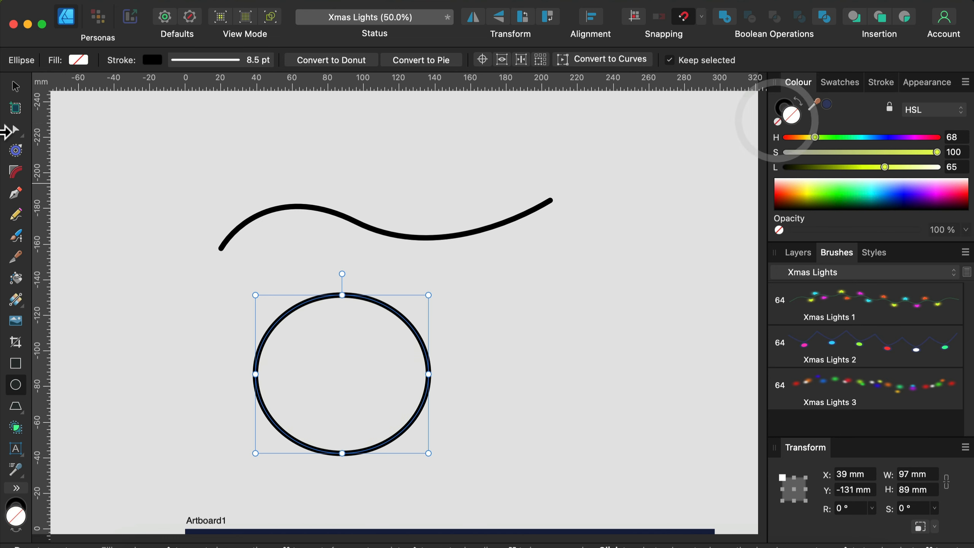
{"action": "left_click", "coordinate": [15, 86]}
{"action": "left_click_drag", "start_coordinate": [408, 324], "coordinate": [469, 303]}
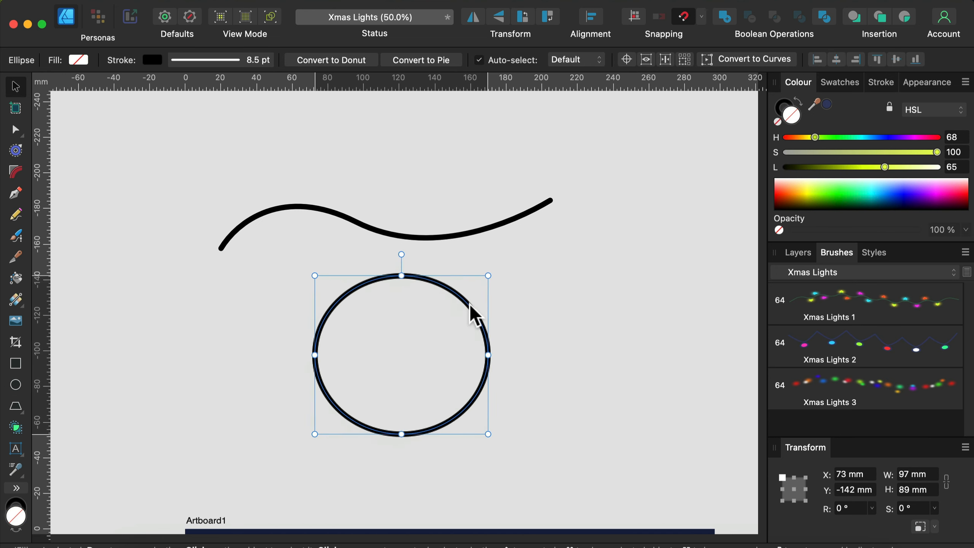
Apply the Xmas Lights 1 brush to the wavy curve.
{"action": "left_click", "coordinate": [615, 245]}
{"action": "left_click", "coordinate": [534, 205]}
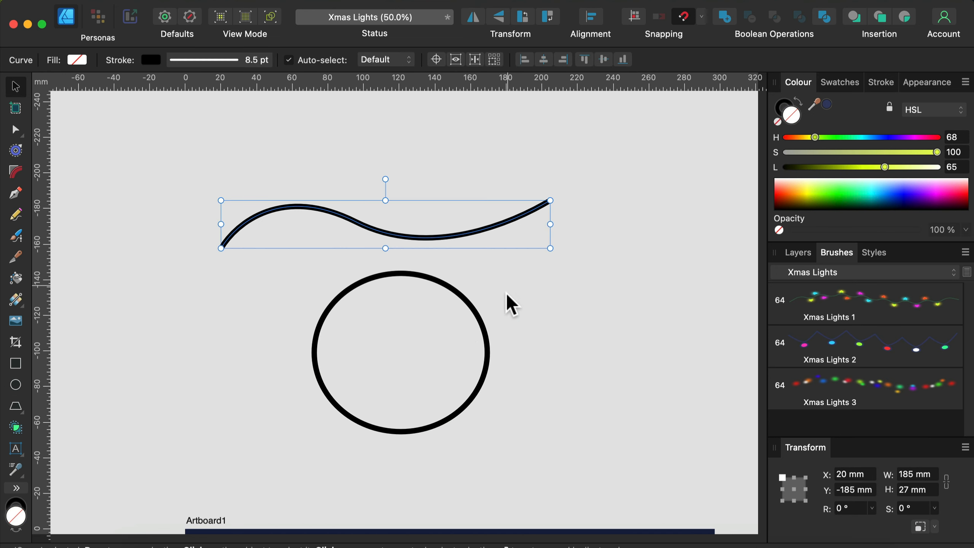
{"action": "left_click", "coordinate": [828, 306]}
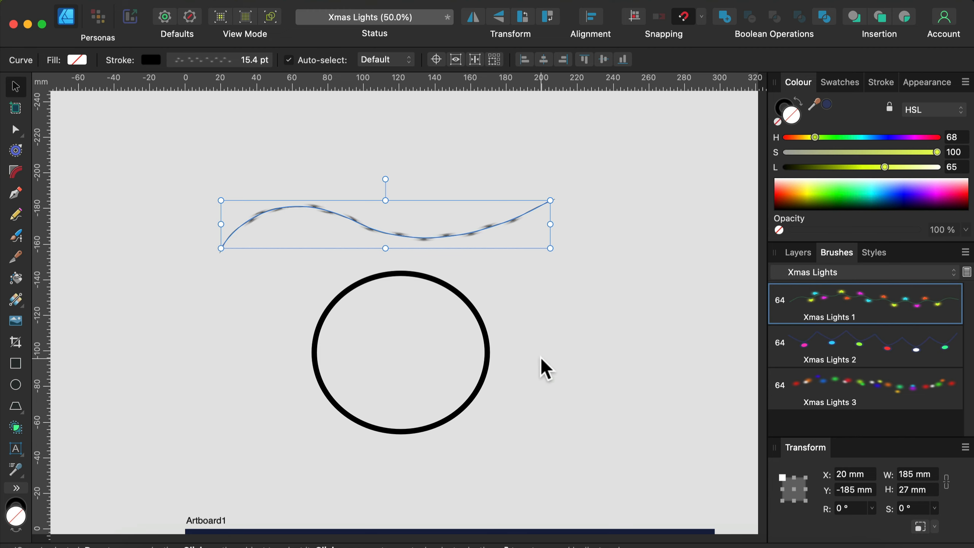
Set the Xmas Lights 1 brush body to Repeat, with a head offset of 389 px and a tail offset of 2657 px.
{"action": "double_click", "coordinate": [870, 298]}
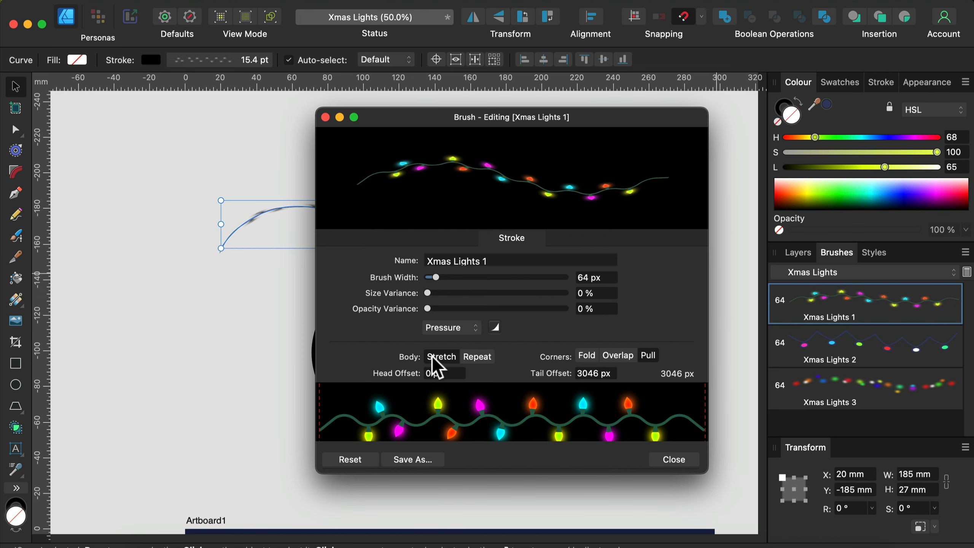
{"action": "left_click", "coordinate": [482, 356]}
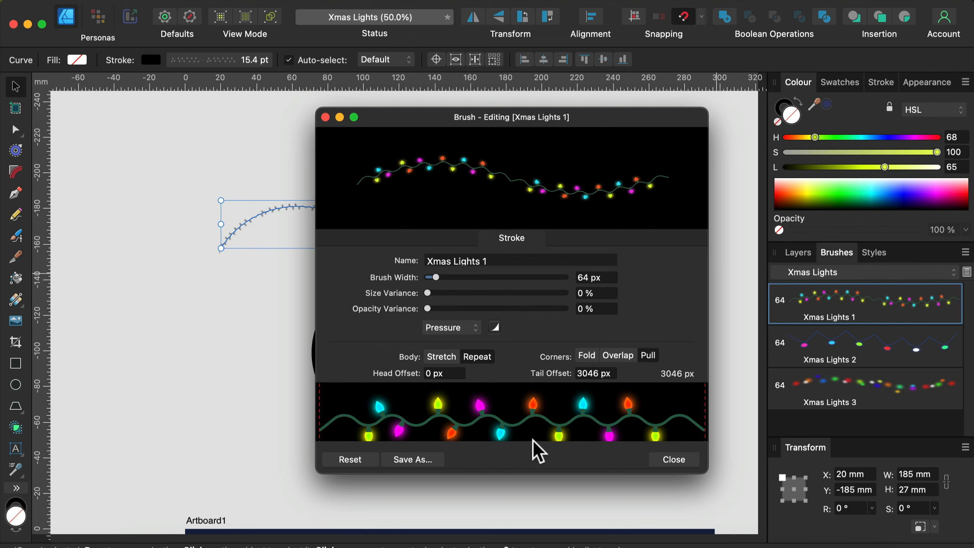
{"action": "left_click", "coordinate": [510, 400]}
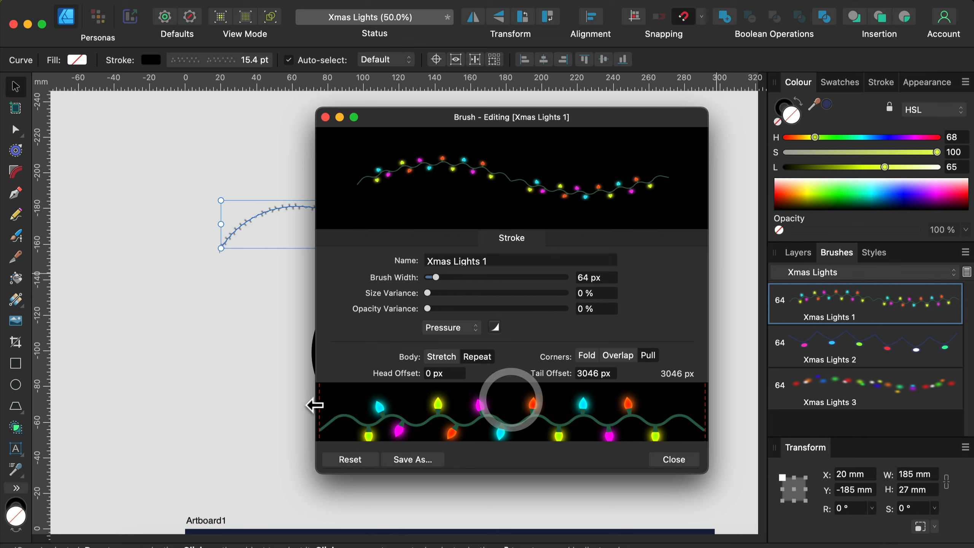
{"action": "left_click_drag", "start_coordinate": [323, 399], "coordinate": [369, 402]}
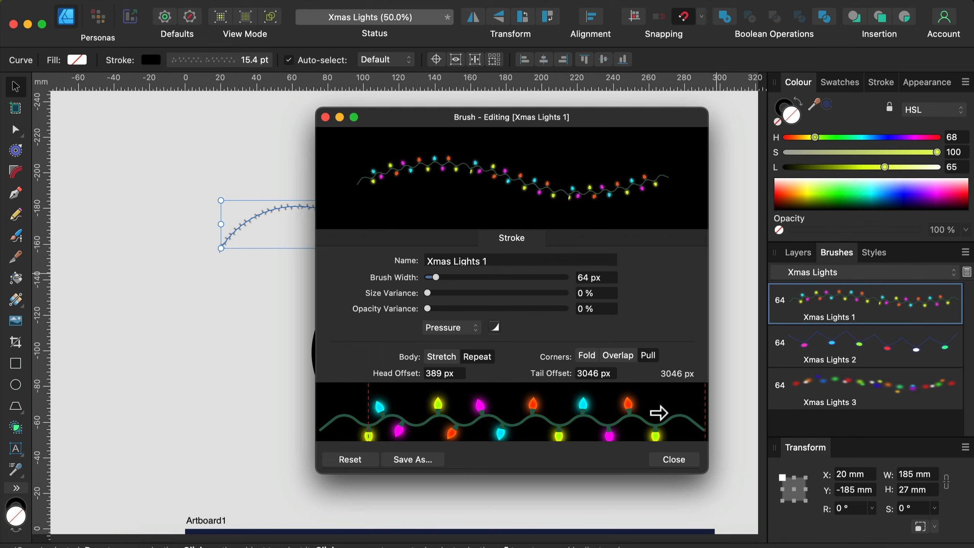
{"action": "left_click", "coordinate": [656, 412]}
{"action": "left_click_drag", "start_coordinate": [685, 404], "coordinate": [655, 405]}
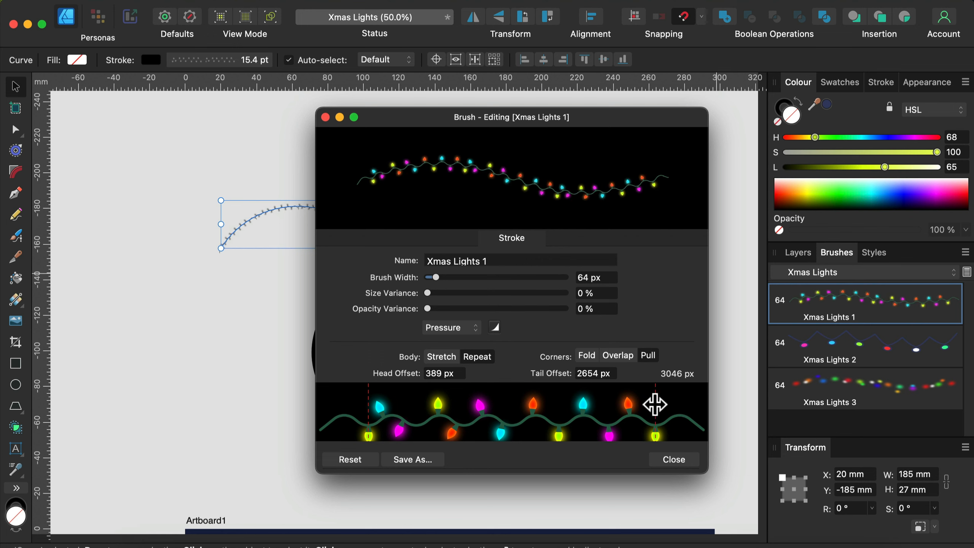
{"action": "left_click", "coordinate": [654, 405]}
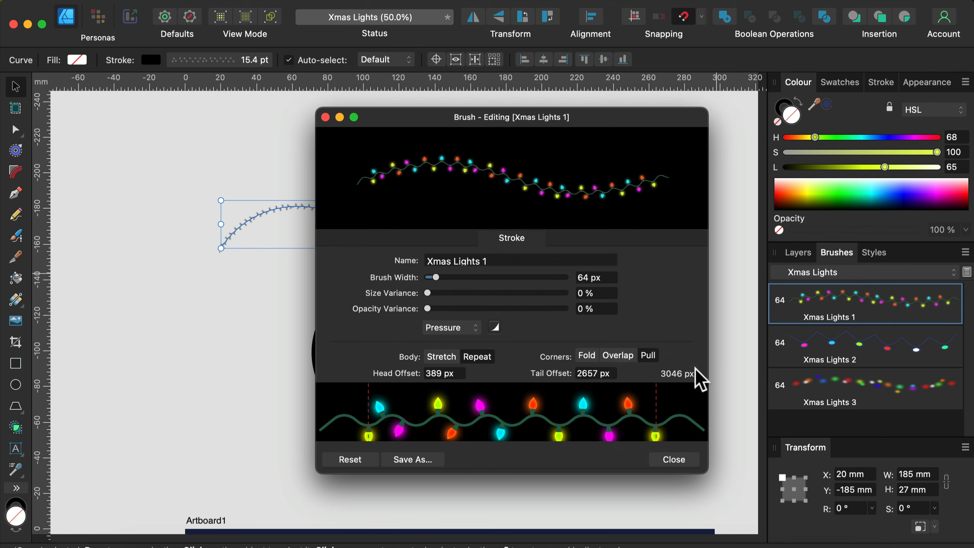
Set the Xmas Lights 1 brush width to 146.3 px and its controller to None, and finish editing the brush.
{"action": "left_click_drag", "start_coordinate": [436, 277], "coordinate": [447, 280]}
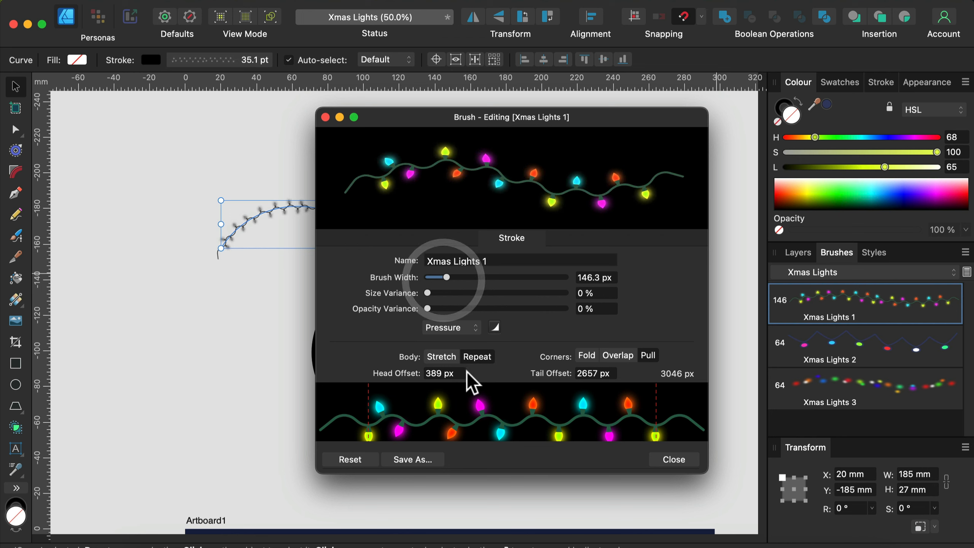
{"action": "left_click", "coordinate": [466, 328]}
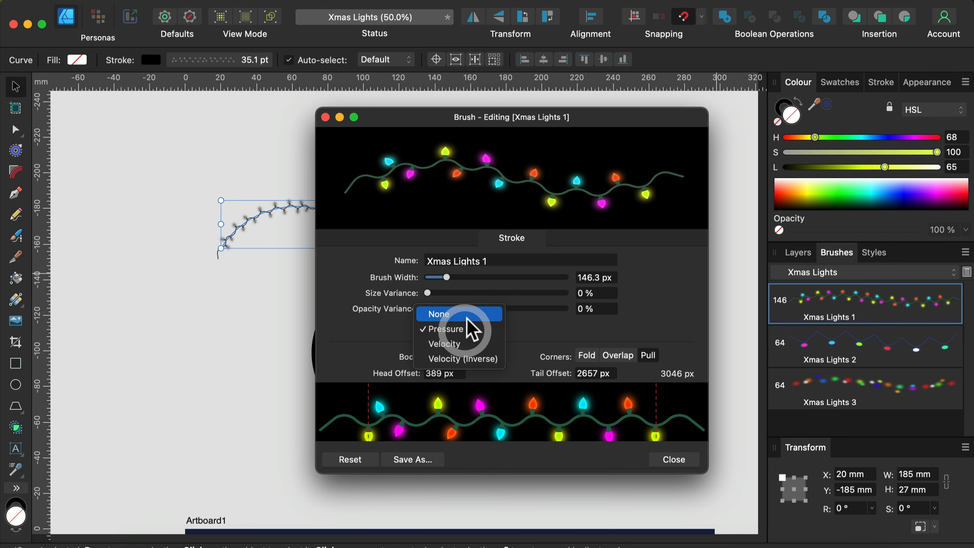
{"action": "left_click", "coordinate": [463, 314]}
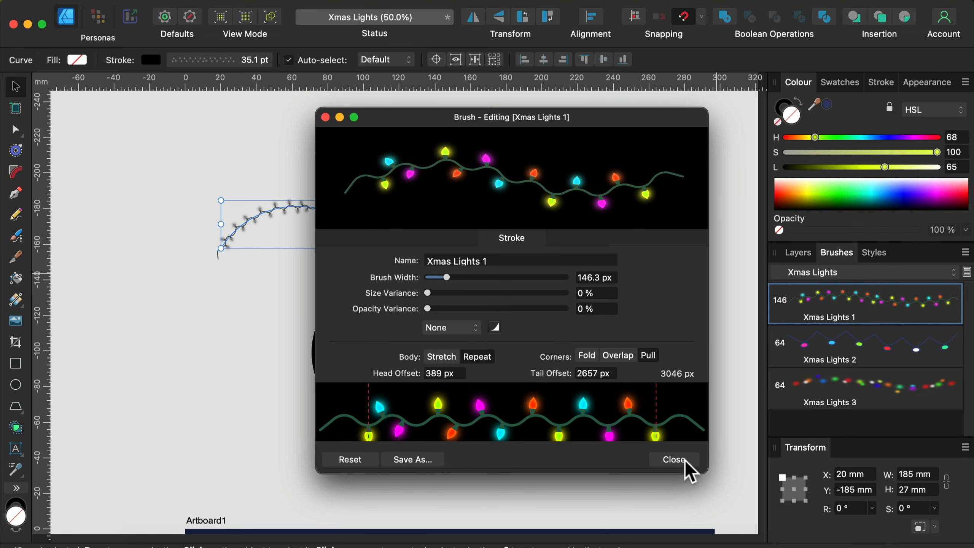
{"action": "left_click", "coordinate": [673, 459]}
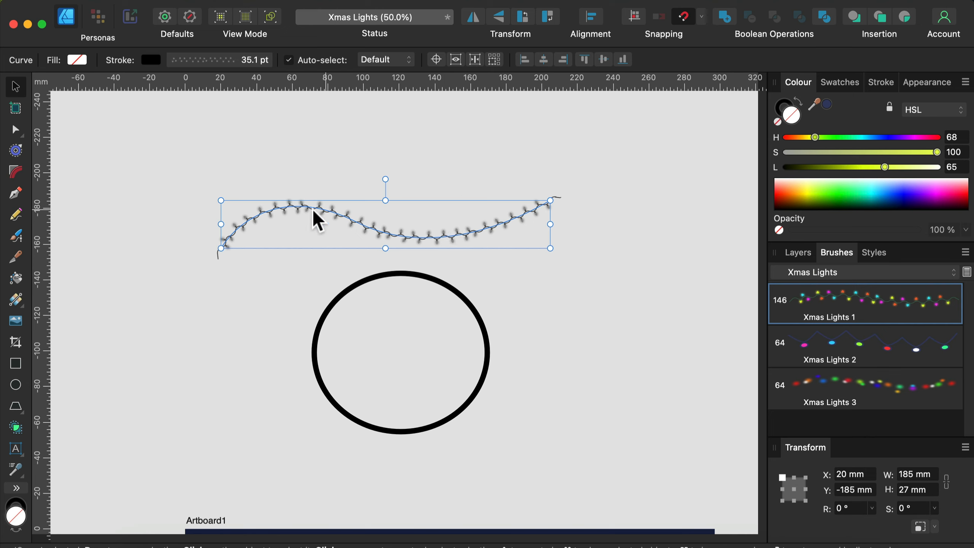
Remove the wavy curve's stroke colour and set its stroke width to 40 pt.
{"action": "left_click", "coordinate": [784, 111]}
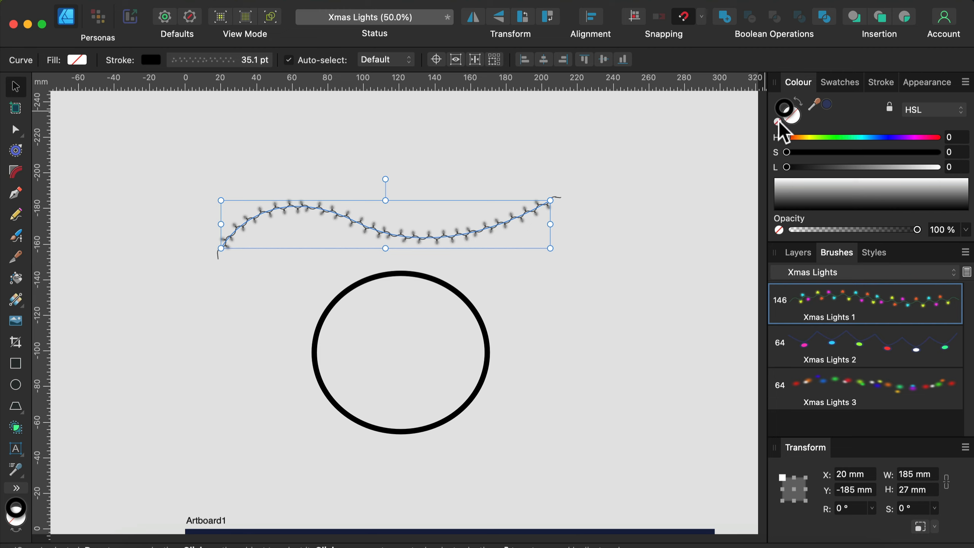
{"action": "left_click", "coordinate": [778, 122]}
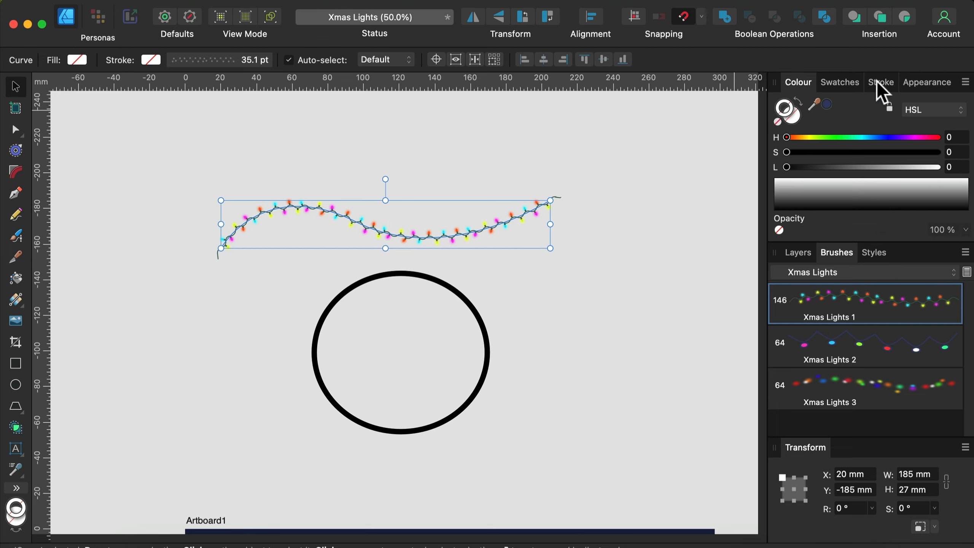
{"action": "left_click", "coordinate": [864, 80]}
{"action": "mouse_move", "coordinate": [892, 124]}
{"action": "left_mouse_down"}
{"action": "mouse_move", "coordinate": [930, 124]}
{"action": "mouse_move", "coordinate": [843, 123]}
{"action": "mouse_move", "coordinate": [948, 131]}
{"action": "mouse_move", "coordinate": [899, 124]}
{"action": "left_mouse_up"}
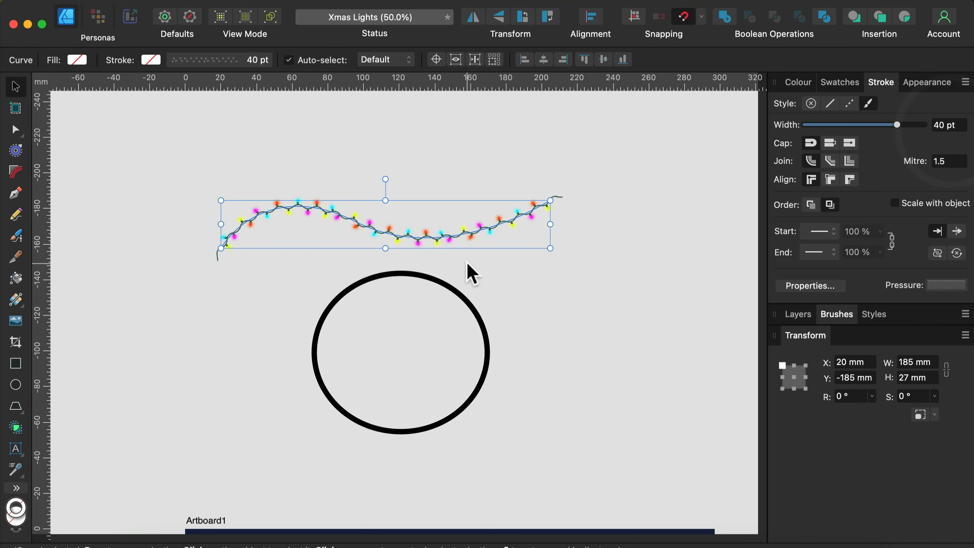
Move the string-of-lights curve up and to the left, to about X 11 mm, Y -190 mm.
{"action": "scroll", "coordinate": [468, 268], "scroll_direction": "down", "scroll_amount": 5}
{"action": "left_click_drag", "start_coordinate": [479, 155], "coordinate": [461, 126]}
{"action": "scroll", "coordinate": [424, 141], "scroll_direction": "up", "scroll_amount": 2}
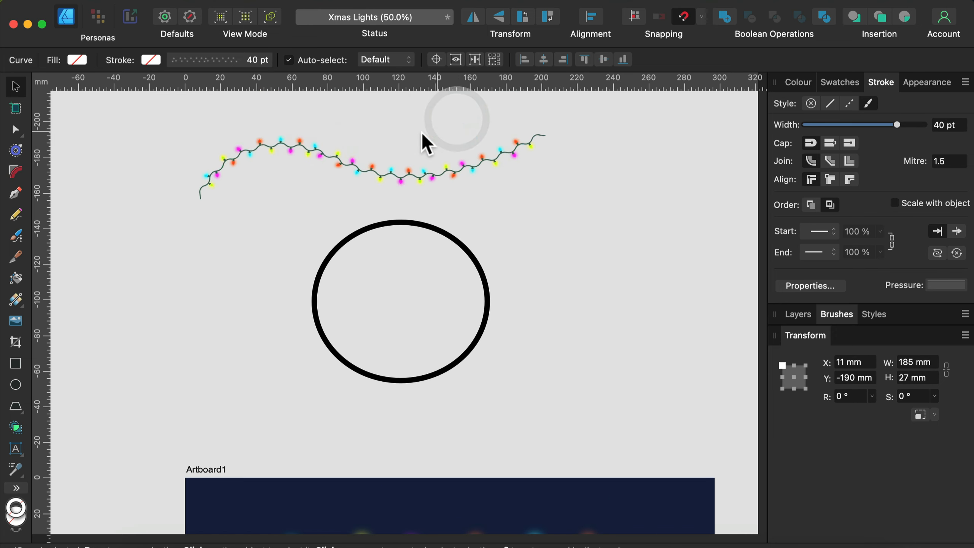
Raise the curve's middle node and pull its right half upward with an added node at about X 149 mm, Y -204 mm.
{"action": "left_click", "coordinate": [15, 129]}
{"action": "left_click_drag", "start_coordinate": [338, 160], "coordinate": [347, 125]}
{"action": "left_click", "coordinate": [427, 152]}
{"action": "left_click_drag", "start_coordinate": [427, 152], "coordinate": [447, 124]}
{"action": "scroll", "coordinate": [450, 130], "scroll_direction": "up", "scroll_amount": 5}
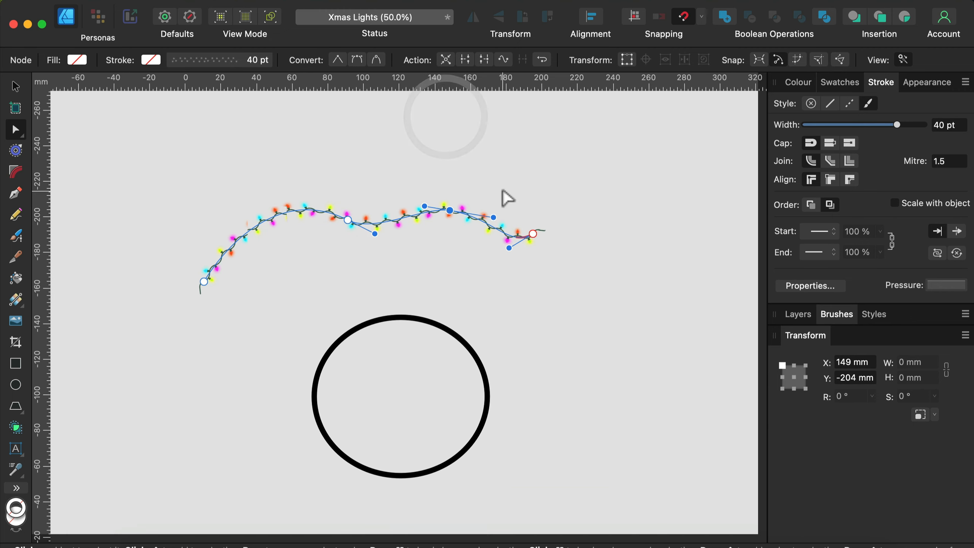
Move the curve's right end to about X 223 mm, Y -182 mm and its left end to X 0 mm, Y -229 mm, bending both ends.
{"action": "left_click_drag", "start_coordinate": [532, 232], "coordinate": [548, 132]}
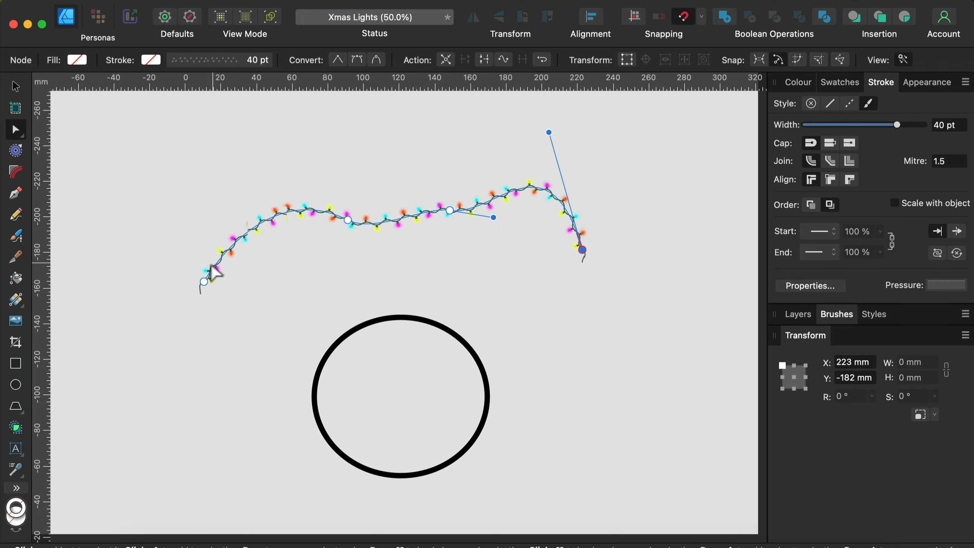
{"action": "left_click_drag", "start_coordinate": [205, 284], "coordinate": [190, 327]}
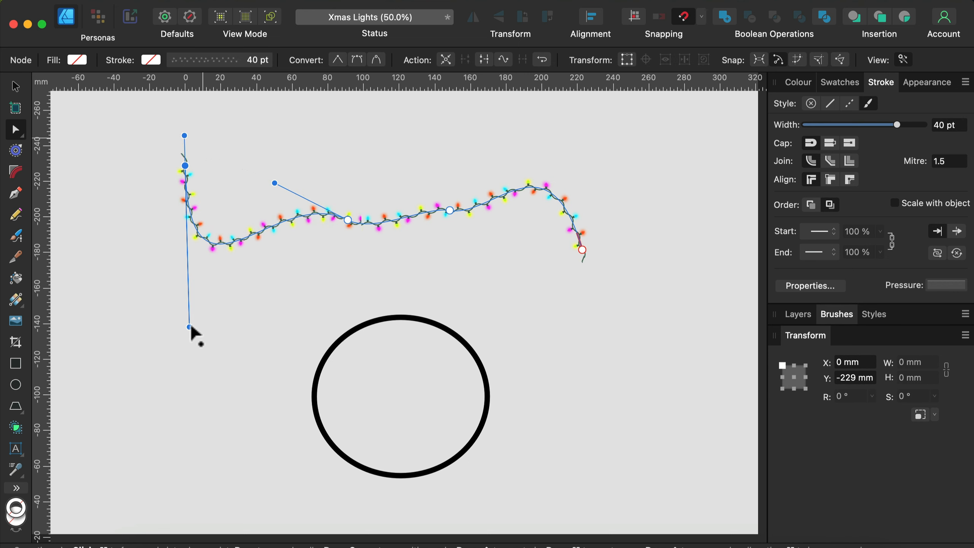
{"action": "key", "text": "super+equal"}
{"action": "key", "text": "super+equal"}
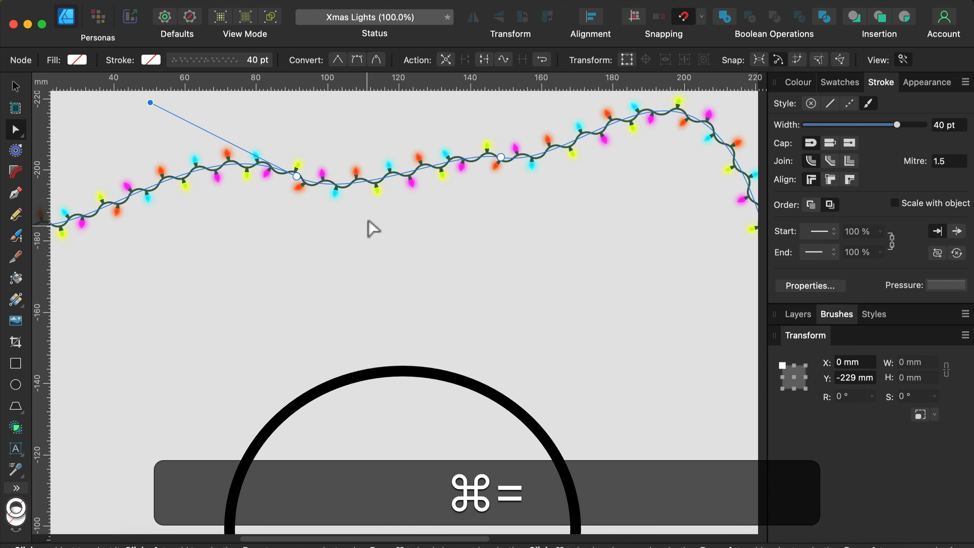
Move the curve's middle node down to about X 90 mm, Y -191 mm and set the curve's stroke width to 55 pt.
{"action": "left_click_drag", "start_coordinate": [296, 178], "coordinate": [292, 202]}
{"action": "left_click_drag", "start_coordinate": [898, 126], "coordinate": [932, 125]}
{"action": "scroll", "coordinate": [447, 195], "scroll_direction": "up", "scroll_amount": 3}
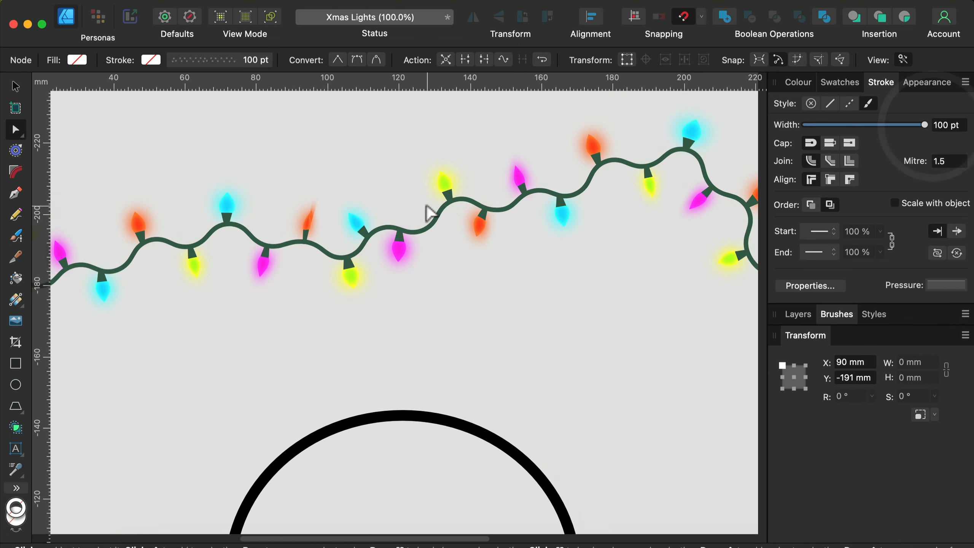
{"action": "scroll", "coordinate": [426, 212], "scroll_direction": "down", "scroll_amount": 2}
{"action": "scroll", "coordinate": [419, 215], "scroll_direction": "up", "scroll_amount": 1}
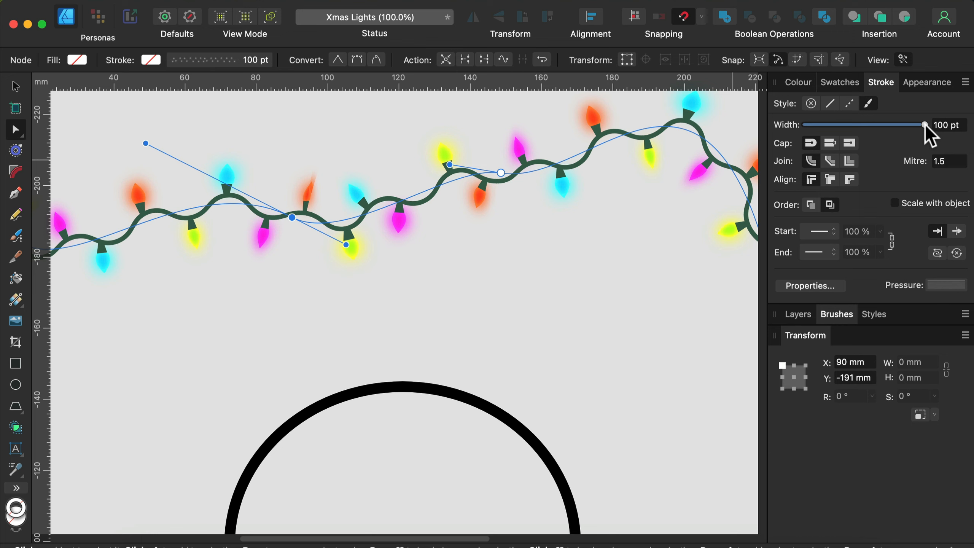
{"action": "left_click_drag", "start_coordinate": [924, 124], "coordinate": [912, 124]}
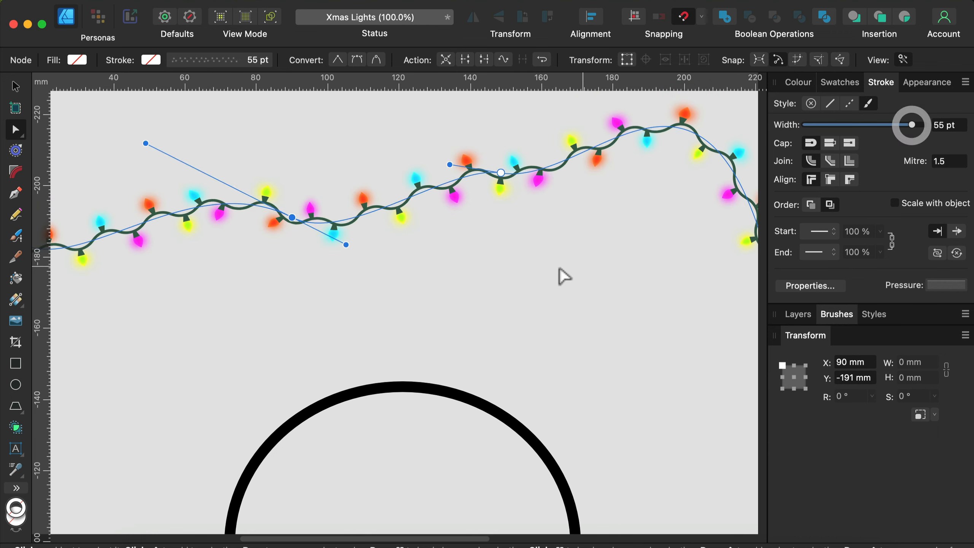
Examine the string of lights along the whole length of the curve.
{"action": "scroll", "coordinate": [445, 263], "scroll_direction": "up", "scroll_amount": 3}
{"action": "key", "text": "space"}
{"action": "left_click_drag", "start_coordinate": [214, 255], "coordinate": [709, 318]}
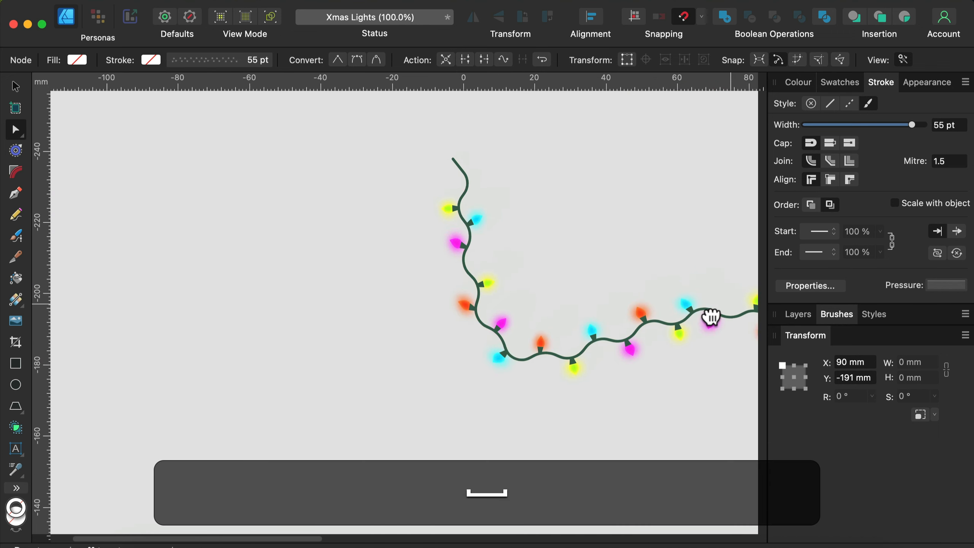
{"action": "left_click_drag", "start_coordinate": [581, 325], "coordinate": [291, 313]}
{"action": "left_click_drag", "start_coordinate": [478, 315], "coordinate": [339, 309]}
{"action": "left_click_drag", "start_coordinate": [576, 320], "coordinate": [357, 328]}
{"action": "left_click_drag", "start_coordinate": [534, 318], "coordinate": [480, 252]}
{"action": "left_click_drag", "start_coordinate": [355, 264], "coordinate": [565, 265]}
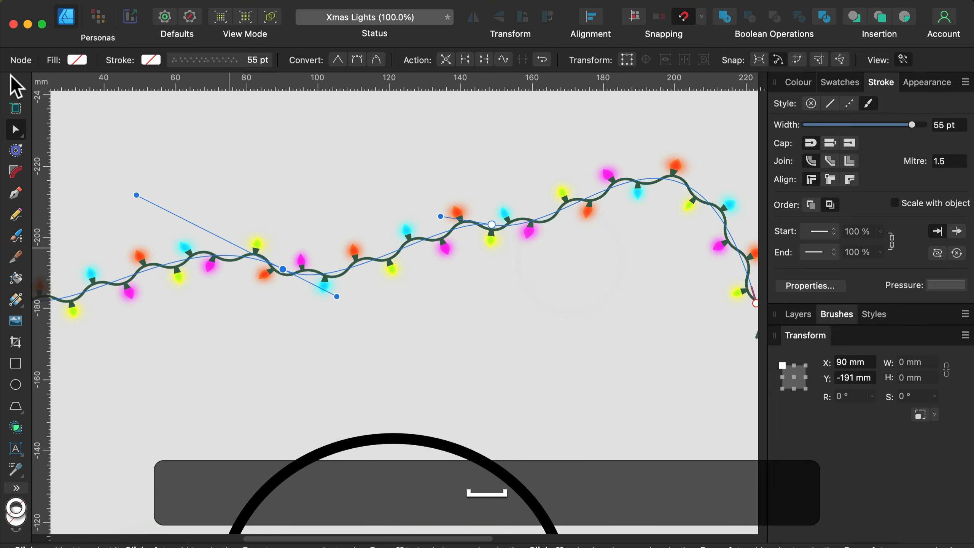
Delete the string-of-lights curve above the artboard.
{"action": "left_click", "coordinate": [15, 86]}
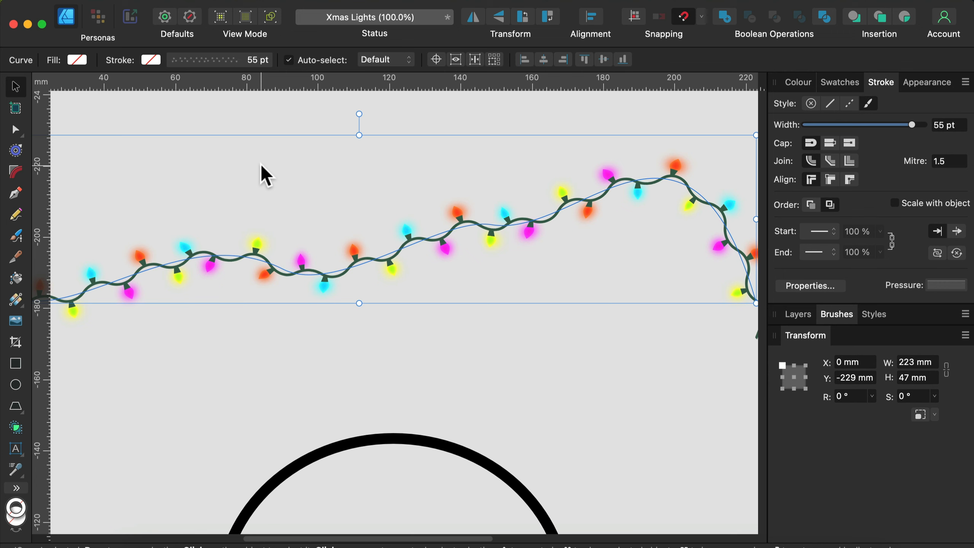
{"action": "key", "text": "BackSpace"}
{"action": "key", "text": "super+minus"}
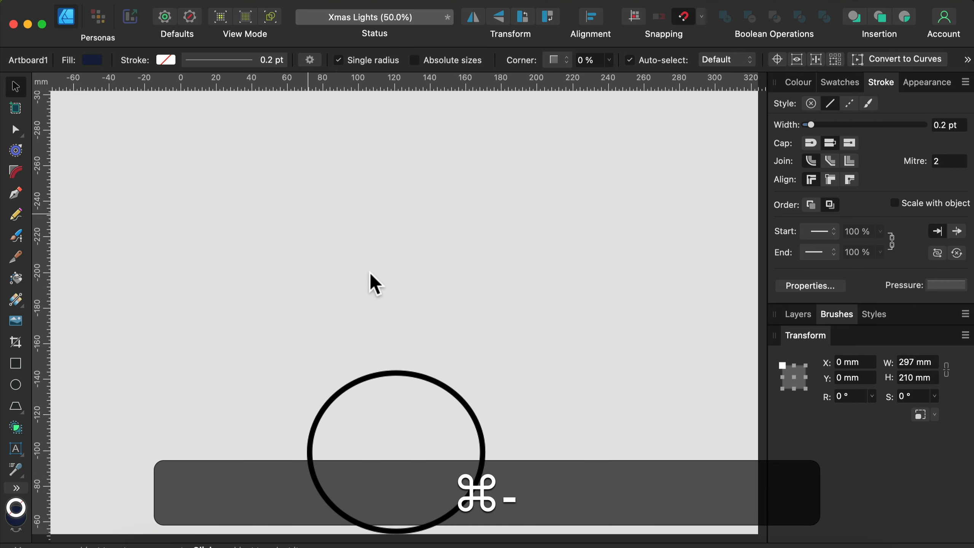
Apply the Xmas Lights 1 brush to the outline of the black ellipse above Artboard1.
{"action": "key", "text": "super+minus"}
{"action": "left_click", "coordinate": [436, 330]}
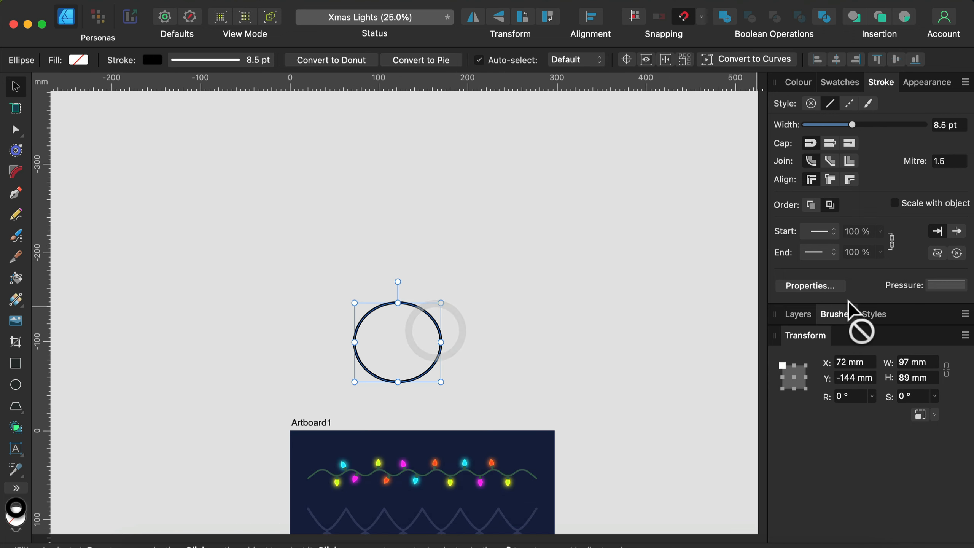
{"action": "left_click", "coordinate": [844, 309]}
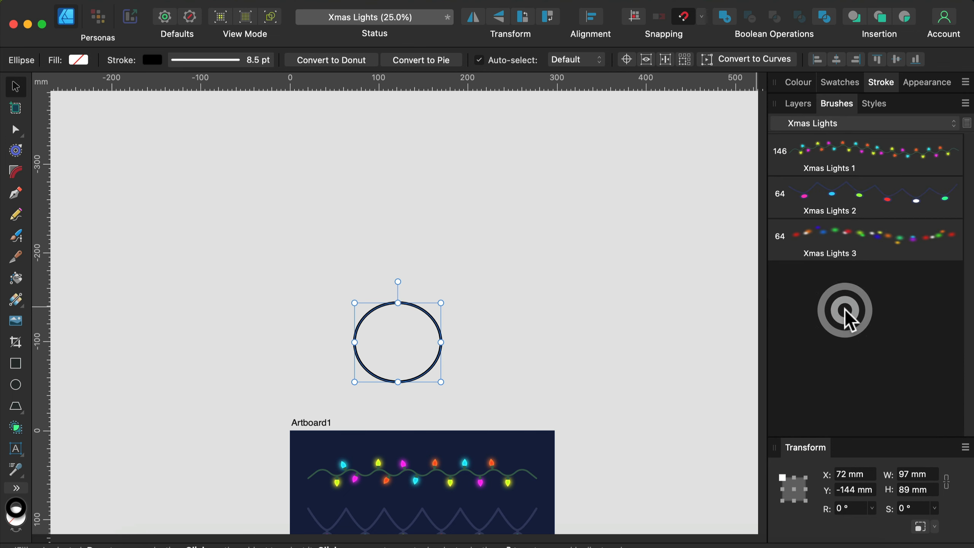
{"action": "left_click", "coordinate": [842, 168]}
{"action": "scroll", "coordinate": [709, 129], "scroll_direction": "down", "scroll_amount": 3}
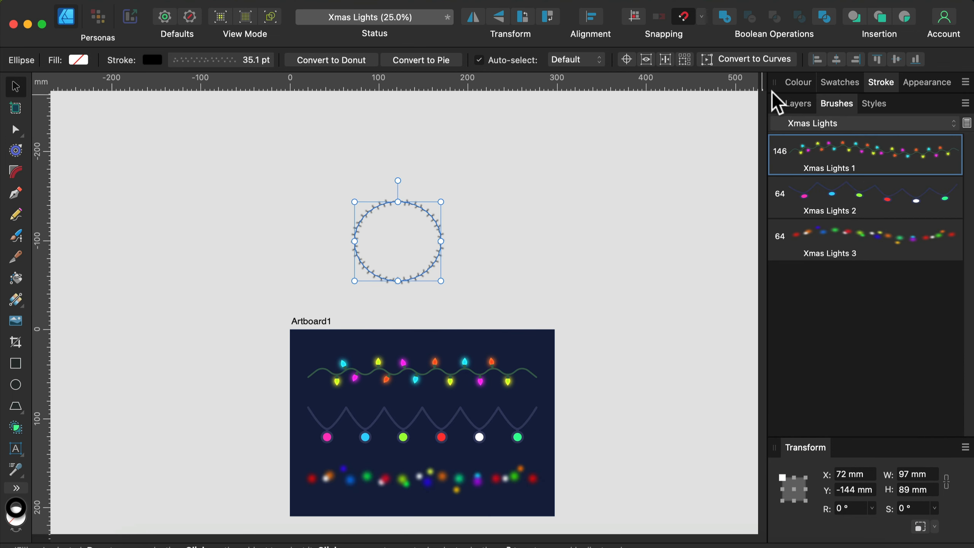
Set the ellipse's stroke colour to a medium blue with HSL values 224, 36, 54.
{"action": "left_click", "coordinate": [793, 79]}
{"action": "left_click", "coordinate": [843, 137]}
{"action": "left_click", "coordinate": [840, 150]}
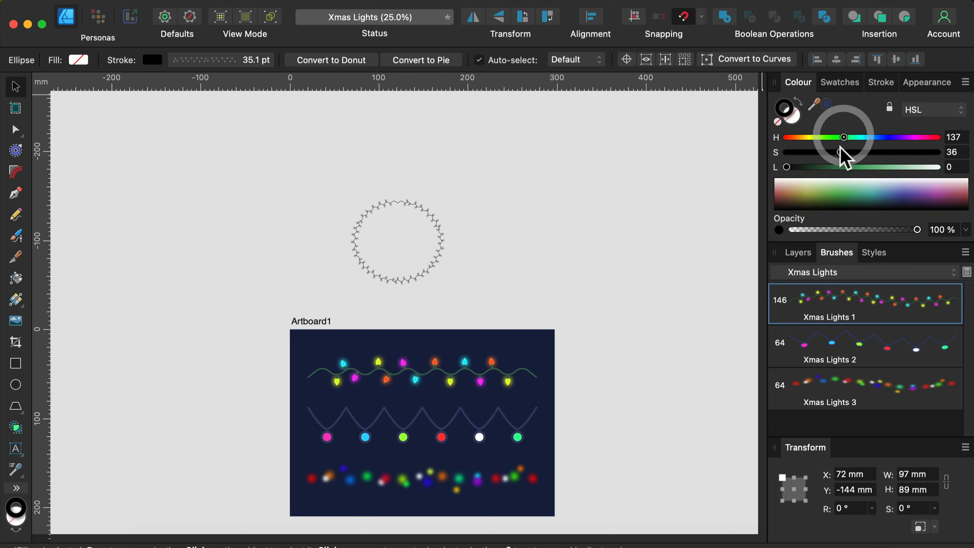
{"action": "left_click_drag", "start_coordinate": [840, 168], "coordinate": [866, 168]}
{"action": "mouse_move", "coordinate": [884, 137]}
{"action": "left_mouse_down"}
{"action": "mouse_move", "coordinate": [922, 137]}
{"action": "mouse_move", "coordinate": [815, 137]}
{"action": "mouse_move", "coordinate": [923, 137]}
{"action": "mouse_move", "coordinate": [795, 138]}
{"action": "mouse_move", "coordinate": [877, 137]}
{"action": "mouse_move", "coordinate": [866, 138]}
{"action": "left_mouse_up"}
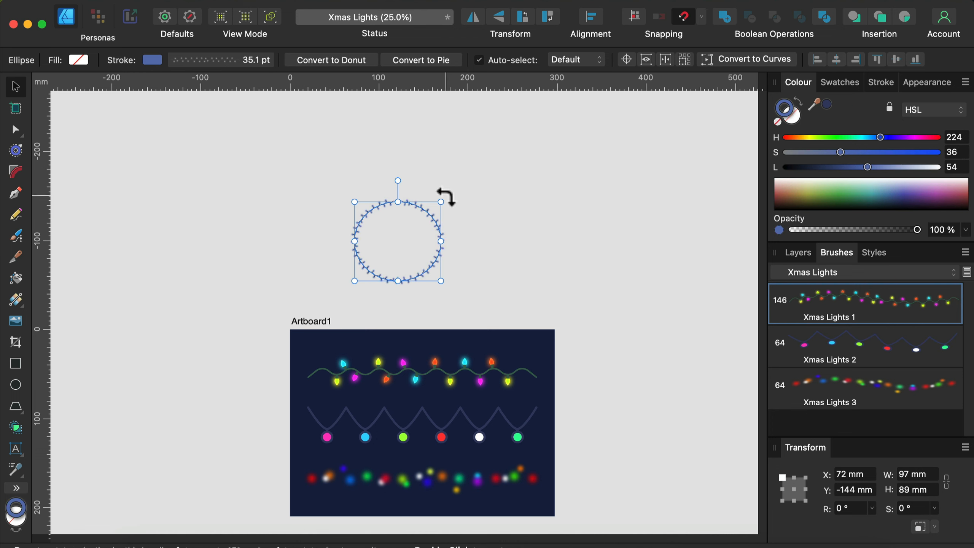
Enlarge the ellipse to about 291 mm × 266 mm and remove its stroke colour.
{"action": "left_click_drag", "start_coordinate": [441, 201], "coordinate": [609, 65]}
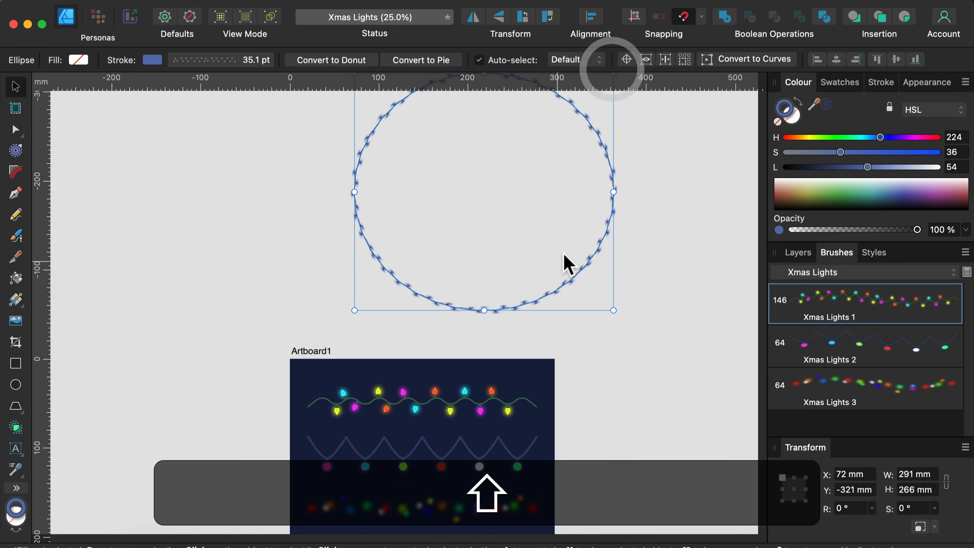
{"action": "left_click", "coordinate": [777, 121]}
{"action": "left_click", "coordinate": [650, 245]}
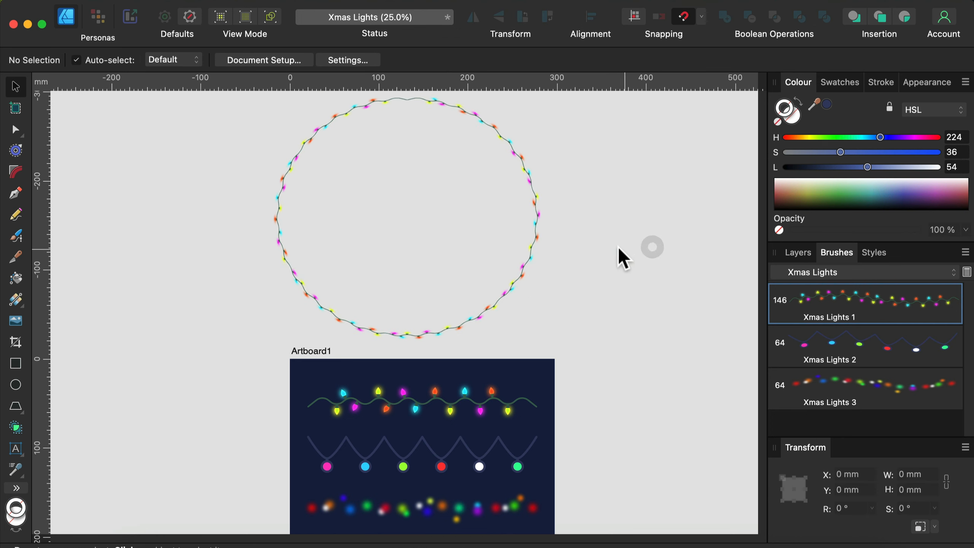
Set the enlarged ellipse's stroke width to 100 pt and move it to about X 0 mm, Y -299 mm.
{"action": "left_click", "coordinate": [538, 251]}
{"action": "left_click", "coordinate": [531, 255]}
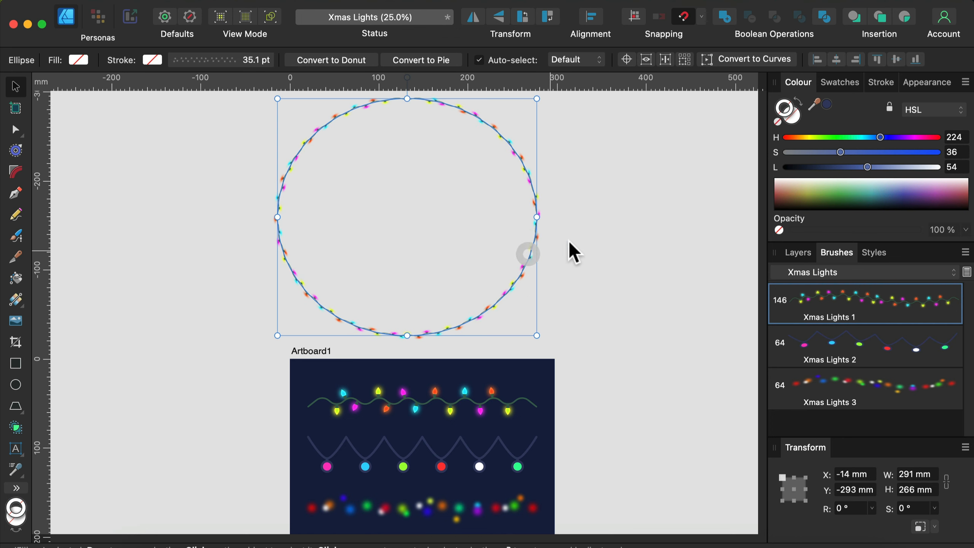
{"action": "left_click", "coordinate": [881, 82]}
{"action": "mouse_move", "coordinate": [887, 124]}
{"action": "left_mouse_down"}
{"action": "mouse_move", "coordinate": [849, 125]}
{"action": "mouse_move", "coordinate": [931, 127]}
{"action": "left_mouse_up"}
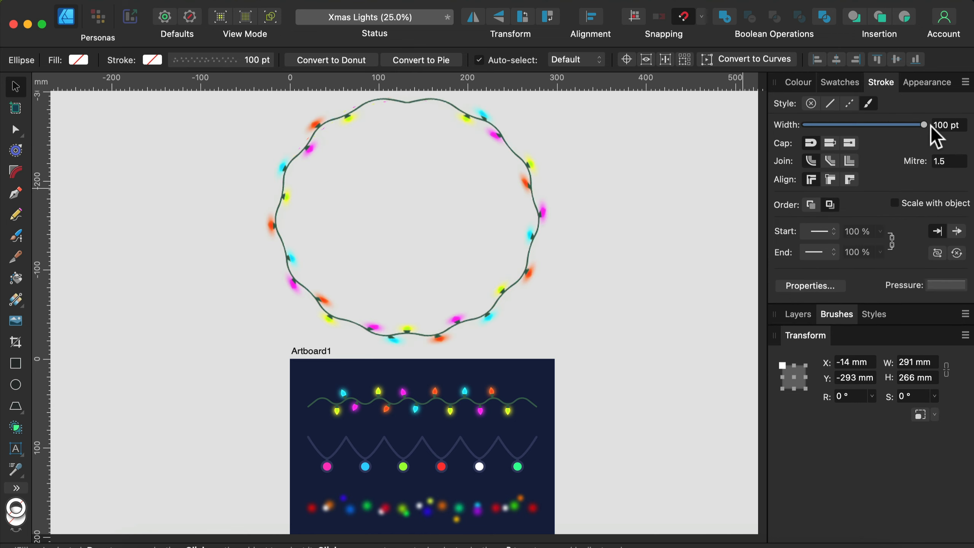
{"action": "left_click", "coordinate": [645, 174]}
{"action": "left_click_drag", "start_coordinate": [540, 212], "coordinate": [554, 208]}
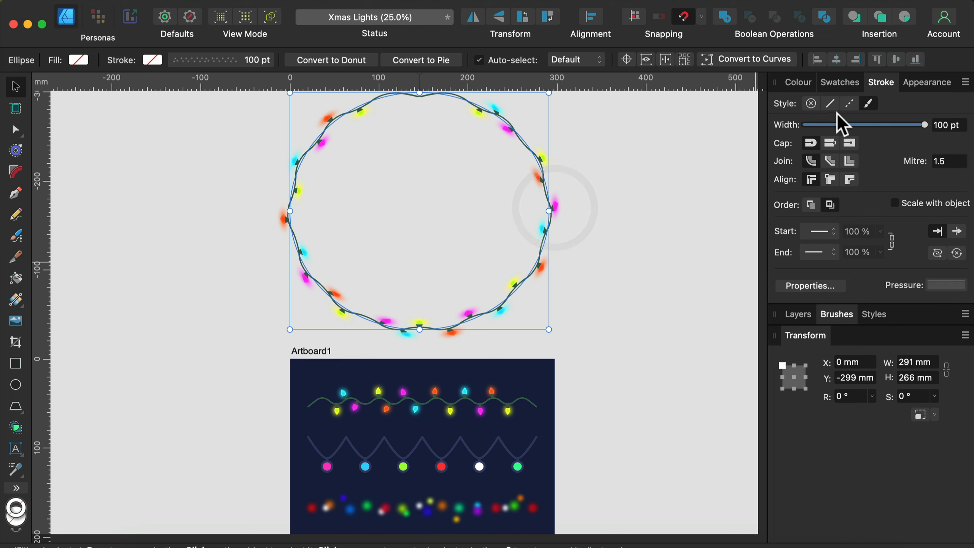
Edit the Xmas Lights 1 brush to a 303.4 px width, Pressure variance control and Fold corners.
{"action": "left_click", "coordinate": [836, 313]}
{"action": "double_click", "coordinate": [849, 162]}
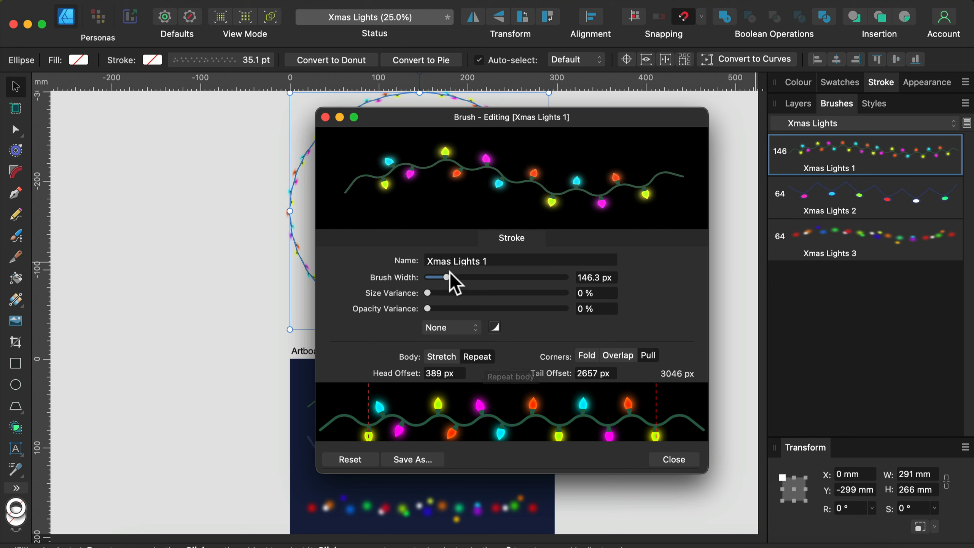
{"action": "left_click_drag", "start_coordinate": [450, 273], "coordinate": [458, 274]}
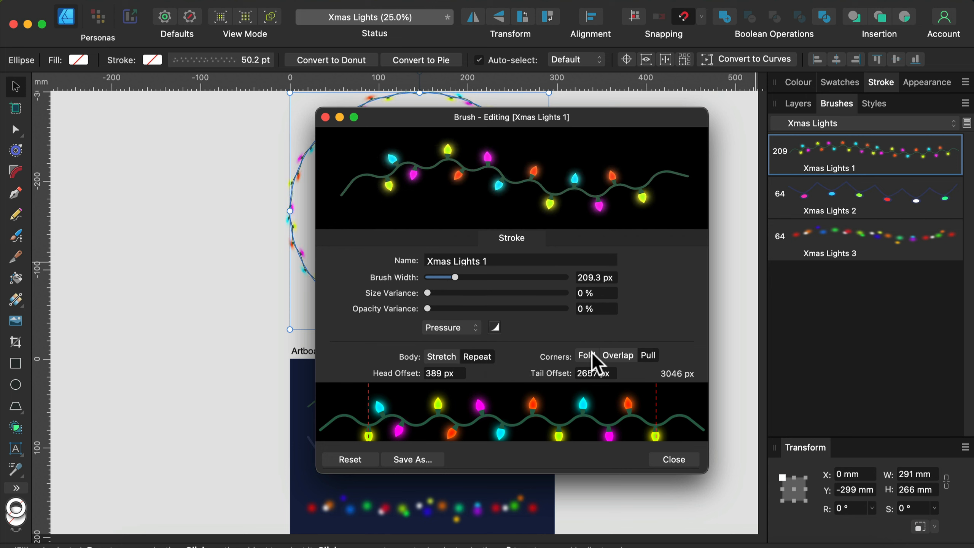
{"action": "left_click", "coordinate": [621, 356]}
{"action": "left_click", "coordinate": [587, 352]}
{"action": "left_click", "coordinate": [604, 356]}
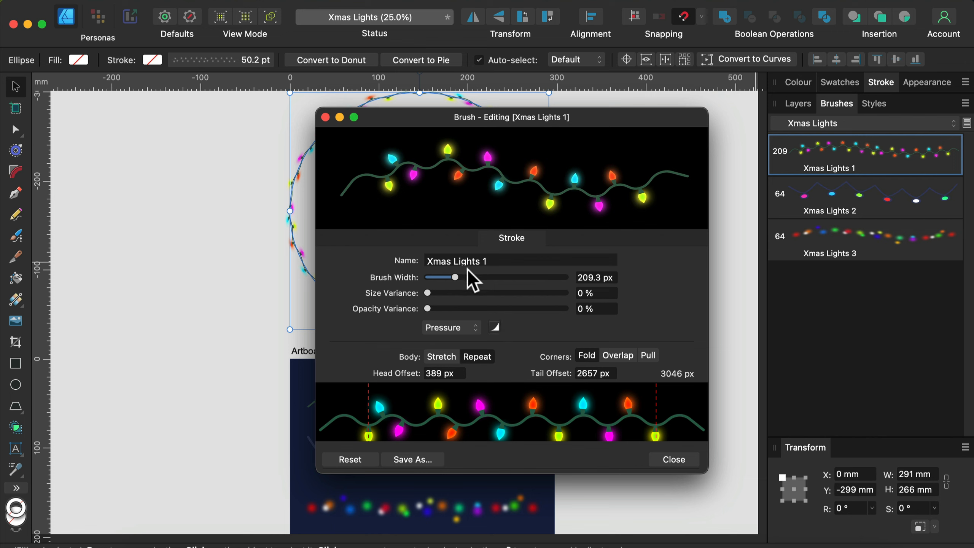
{"action": "left_click_drag", "start_coordinate": [459, 279], "coordinate": [467, 277]}
{"action": "left_click", "coordinate": [678, 460]}
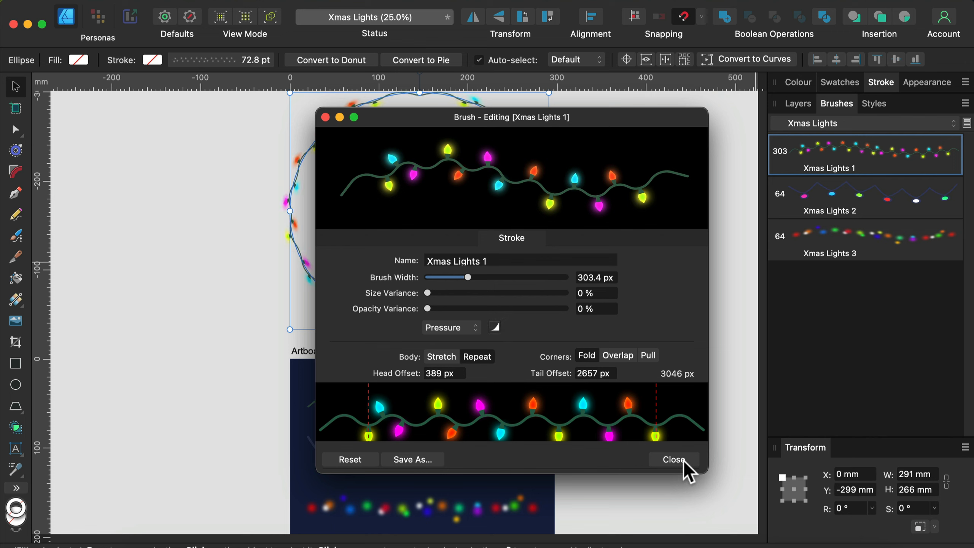
Delete the large ellipse of lights above the artboard.
{"action": "left_click", "coordinate": [637, 279]}
{"action": "left_click_drag", "start_coordinate": [559, 236], "coordinate": [548, 220]}
{"action": "key", "text": "BackSpace"}
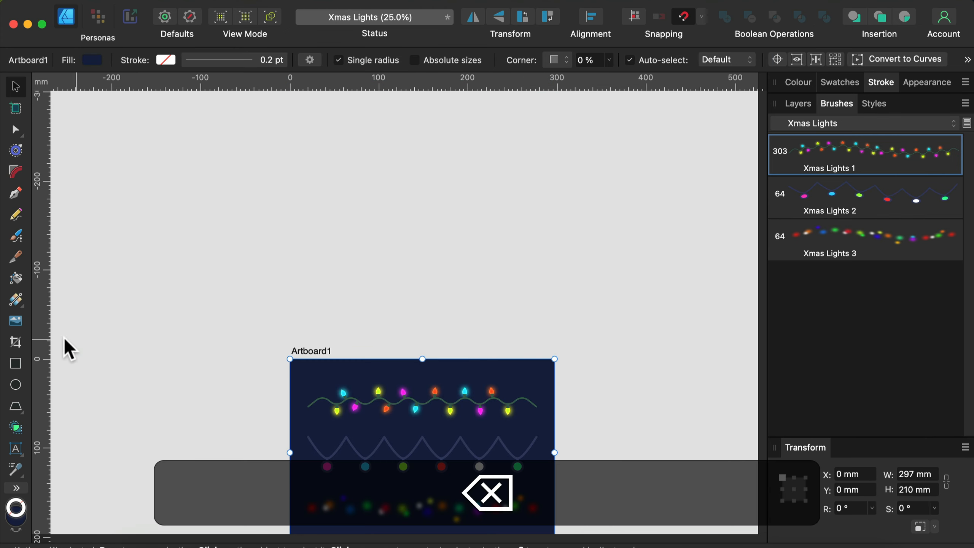
Draw a circle about 199 mm across above the artboard with the Xmas Lights 1 brush and remove its stroke colour.
{"action": "left_click", "coordinate": [16, 383]}
{"action": "left_click_drag", "start_coordinate": [314, 118], "coordinate": [504, 284]}
{"action": "left_click", "coordinate": [932, 161]}
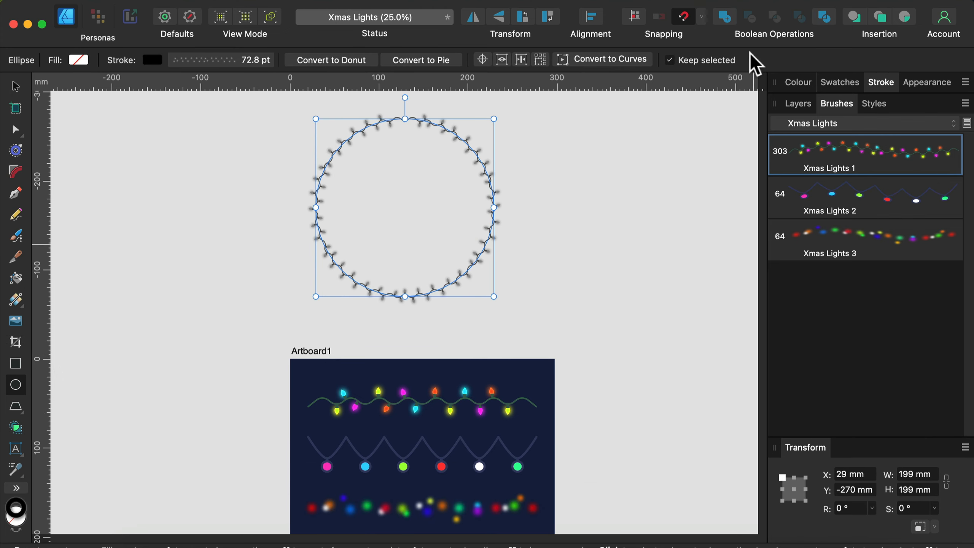
{"action": "left_click", "coordinate": [796, 82]}
{"action": "left_click", "coordinate": [778, 122]}
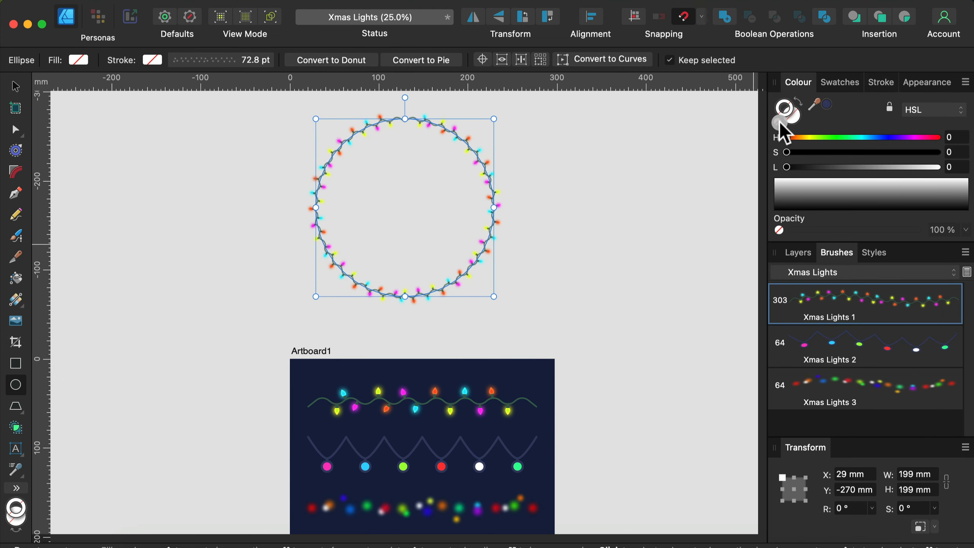
Set the new circle's stroke width to 100 pt and move it to about X 49 mm, Y -250 mm.
{"action": "left_click", "coordinate": [15, 86]}
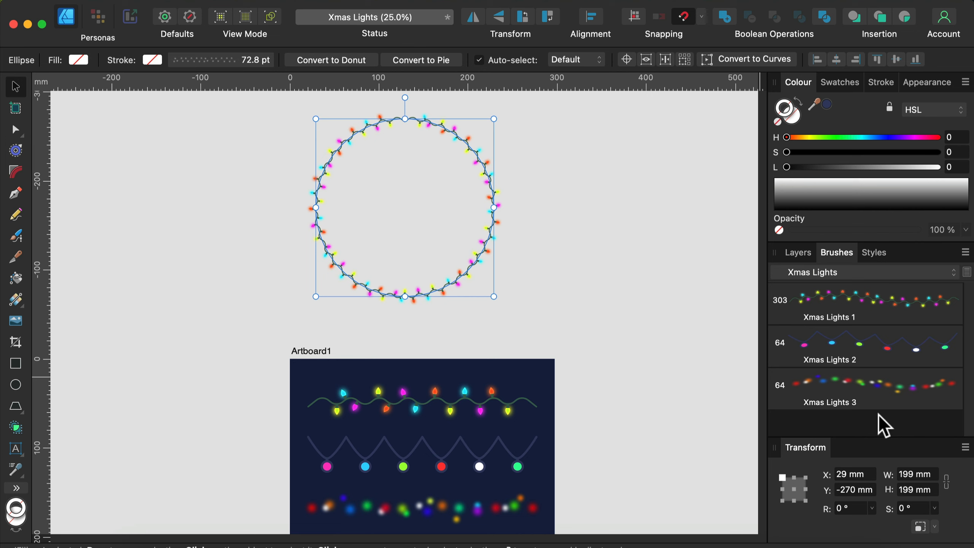
{"action": "left_click", "coordinate": [883, 85]}
{"action": "left_click_drag", "start_coordinate": [918, 125], "coordinate": [929, 125]}
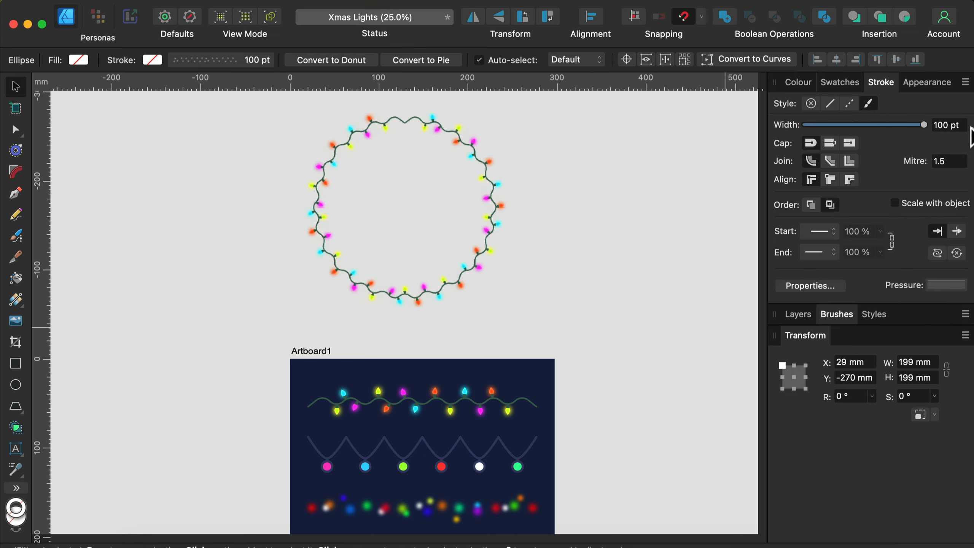
{"action": "left_click_drag", "start_coordinate": [474, 263], "coordinate": [497, 287]}
{"action": "left_click", "coordinate": [648, 292]}
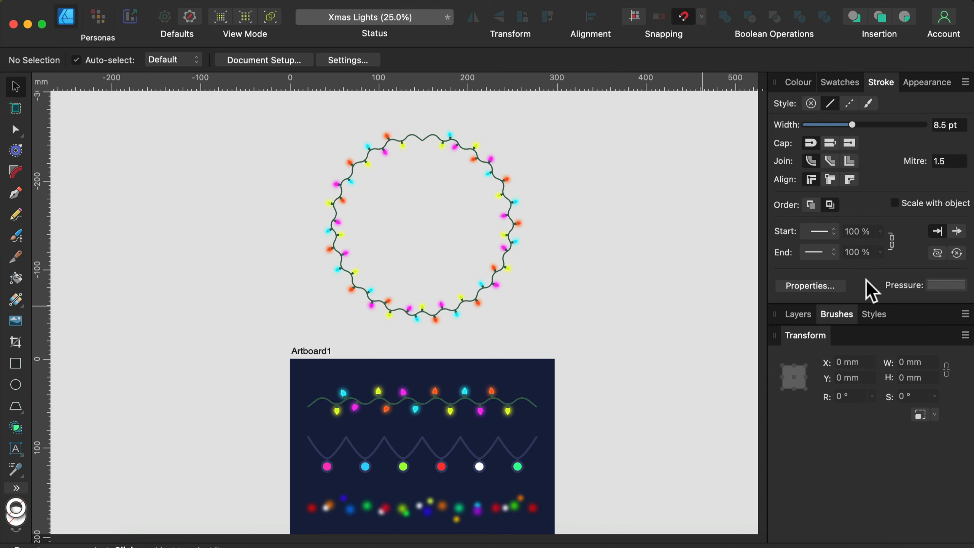
Delete the circle of lights above Artboard1.
{"action": "scroll", "coordinate": [619, 321], "scroll_direction": "down", "scroll_amount": 5}
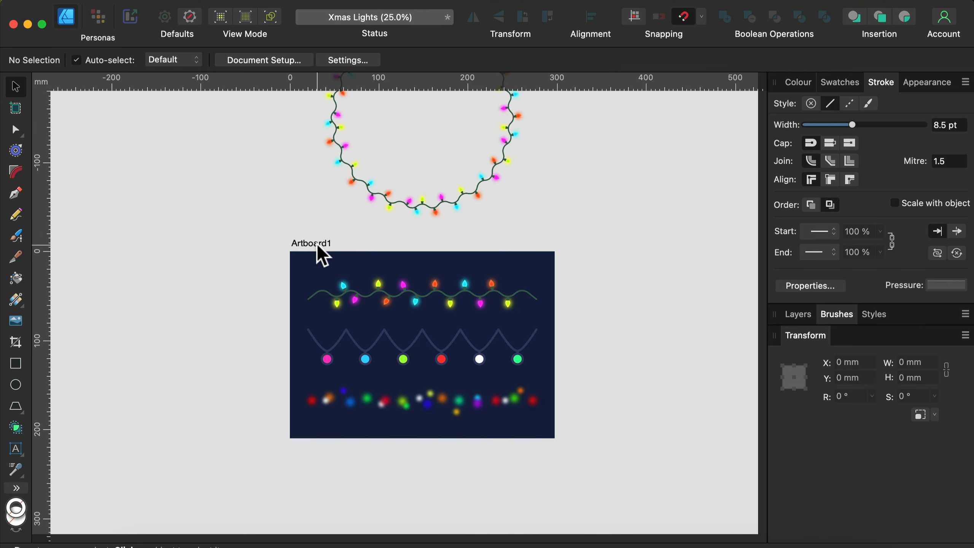
{"action": "left_click", "coordinate": [318, 243]}
{"action": "left_click", "coordinate": [447, 207]}
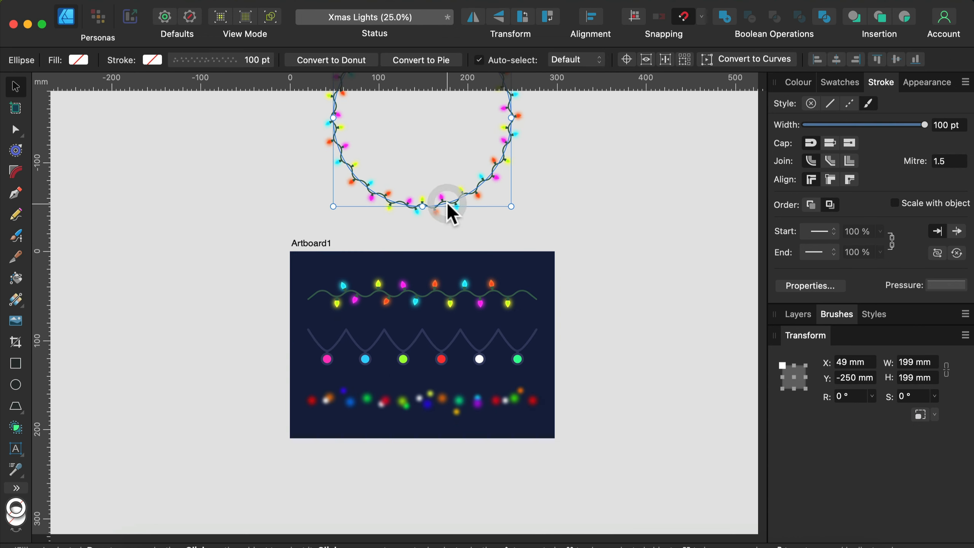
{"action": "key", "text": "BackSpace"}
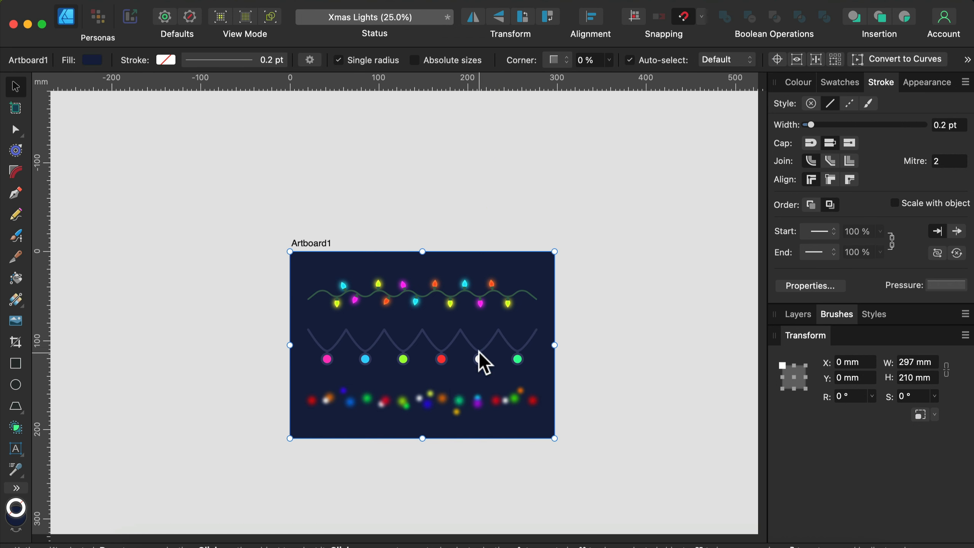
Examine the three rows of Christmas light artwork on Artboard1.
{"action": "scroll", "coordinate": [478, 351], "scroll_direction": "up", "scroll_amount": 1}
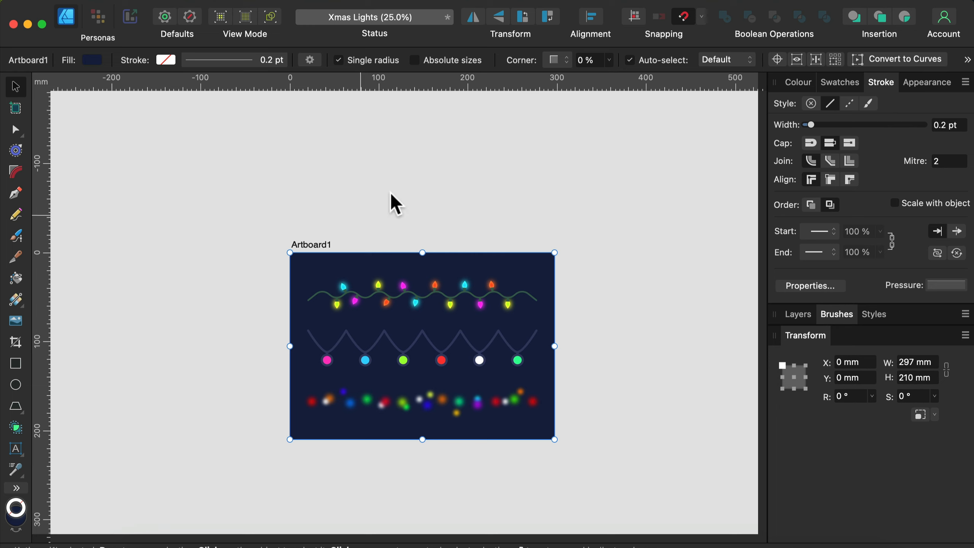
{"action": "scroll", "coordinate": [471, 387], "scroll_direction": "down", "scroll_amount": 2}
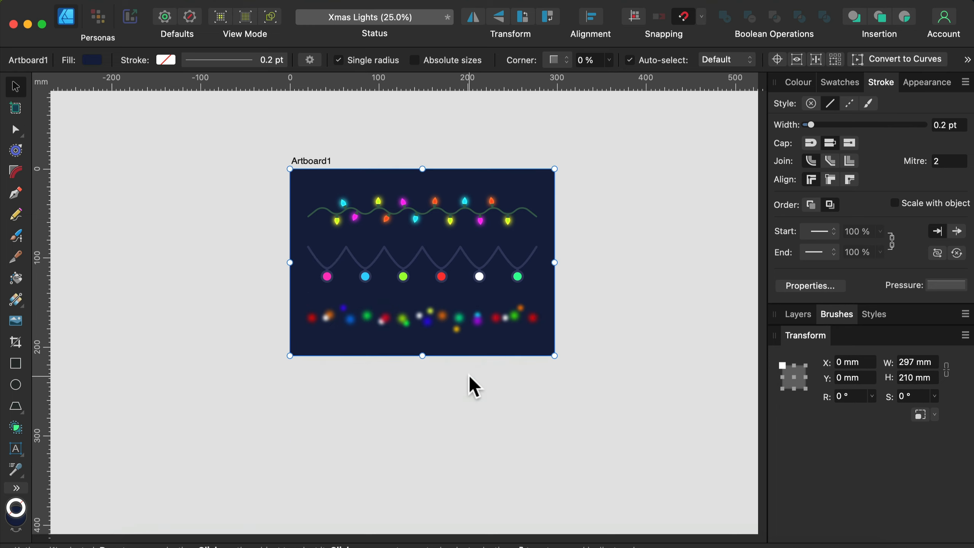
{"action": "scroll", "coordinate": [471, 387], "scroll_direction": "up", "scroll_amount": 4}
{"action": "scroll", "coordinate": [467, 376], "scroll_direction": "down", "scroll_amount": 1}
{"action": "scroll", "coordinate": [652, 283], "scroll_direction": "down", "scroll_amount": 1}
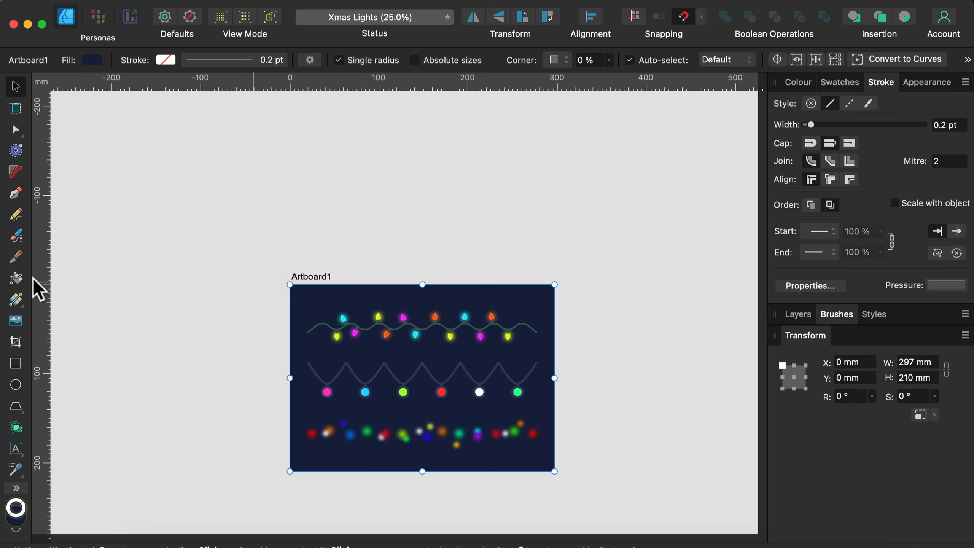
{"action": "key", "text": "super+equal"}
{"action": "scroll", "coordinate": [354, 305], "scroll_direction": "down", "scroll_amount": 3}
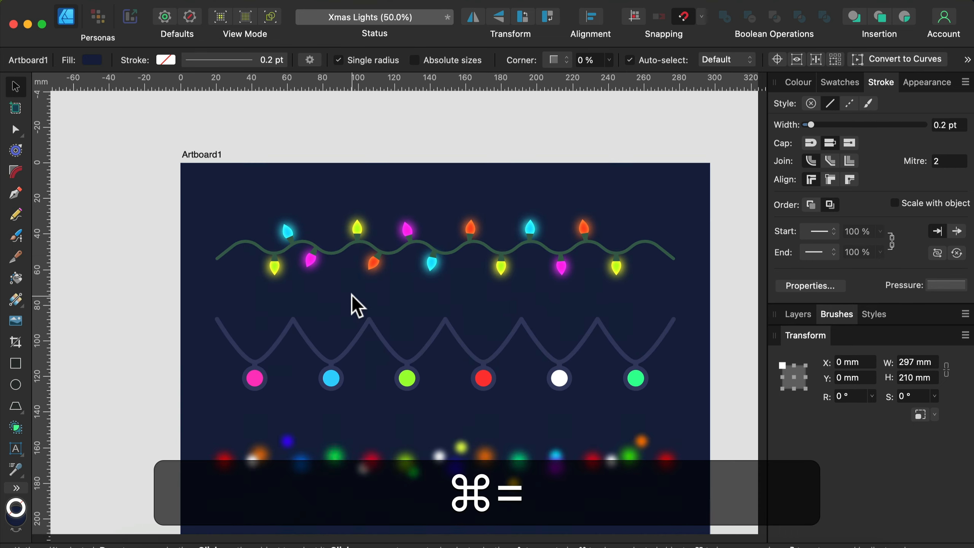
{"action": "scroll", "coordinate": [582, 303], "scroll_direction": "down", "scroll_amount": 3}
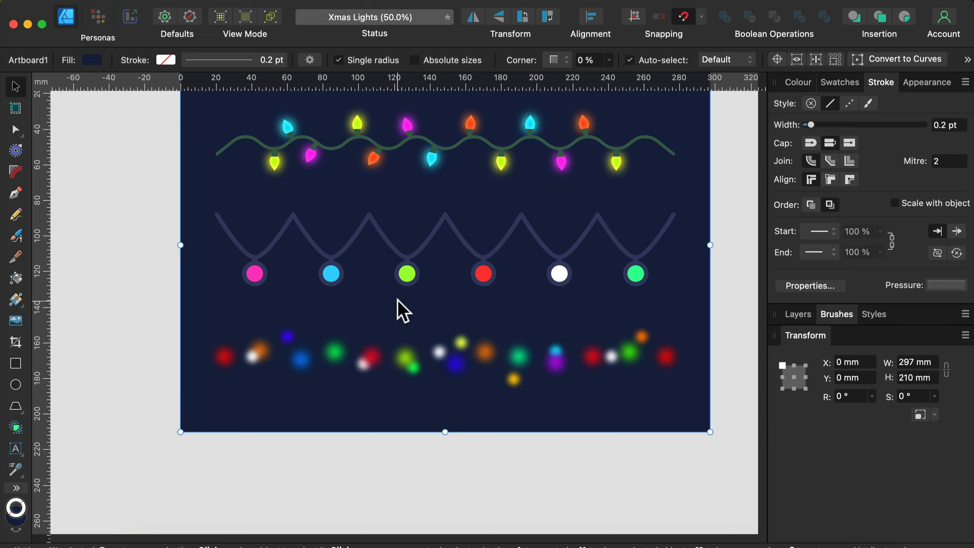
Draw a gently waved three-node curve below Artboard1 with the Pen tool, ending at about X 271 mm, Y 273 mm.
{"action": "scroll", "coordinate": [402, 308], "scroll_direction": "down", "scroll_amount": 3}
{"action": "left_click", "coordinate": [14, 193]}
{"action": "left_click", "coordinate": [190, 422]}
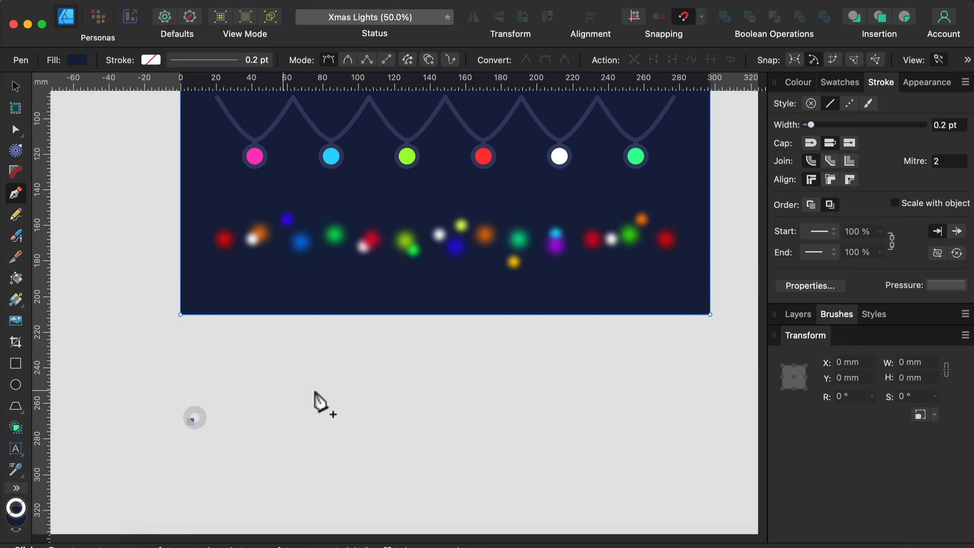
{"action": "left_click_drag", "start_coordinate": [401, 376], "coordinate": [453, 383]}
{"action": "left_click_drag", "start_coordinate": [663, 427], "coordinate": [714, 419]}
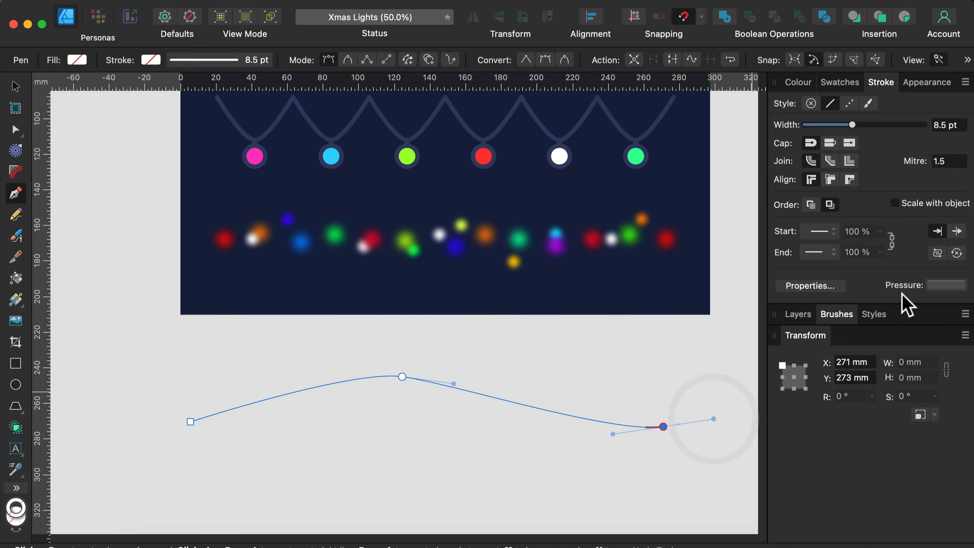
Apply the Xmas Lights 2 brush to the new curve and remove its stroke colour.
{"action": "left_click", "coordinate": [835, 314]}
{"action": "left_click", "coordinate": [859, 200]}
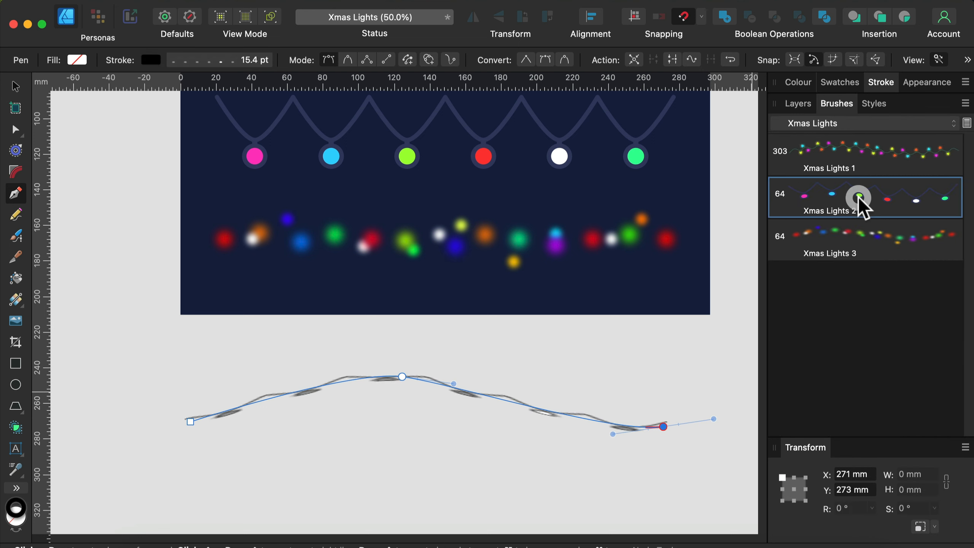
{"action": "left_click", "coordinate": [801, 82]}
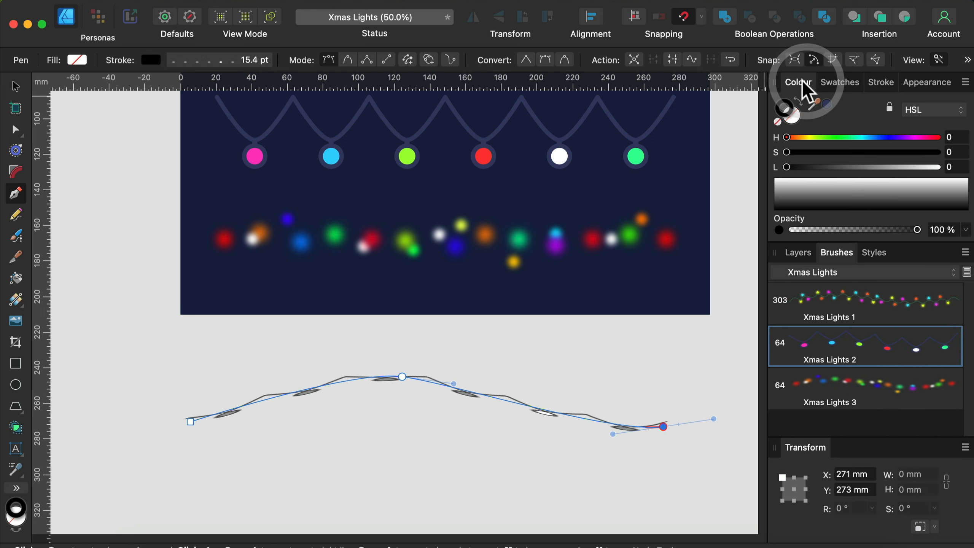
{"action": "left_click", "coordinate": [779, 123]}
Edit the Xmas Lights 2 brush to a width of about 342.6 px with its body set to Repeat.
{"action": "left_click", "coordinate": [879, 85]}
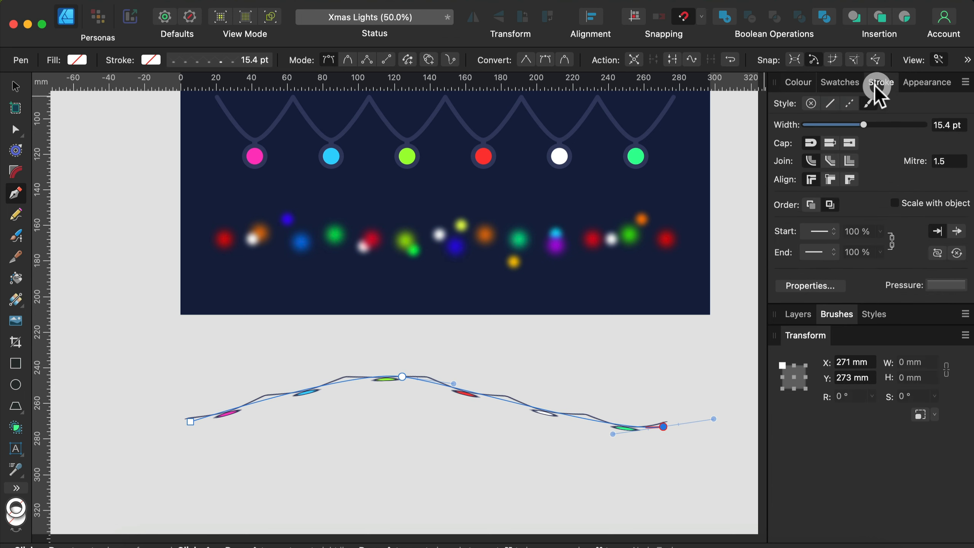
{"action": "left_click", "coordinate": [837, 83]}
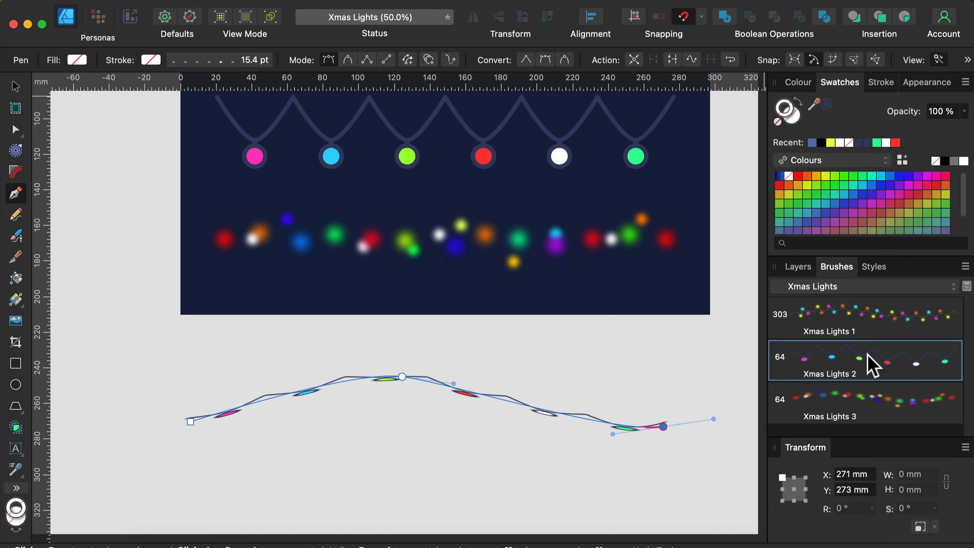
{"action": "double_click", "coordinate": [870, 364]}
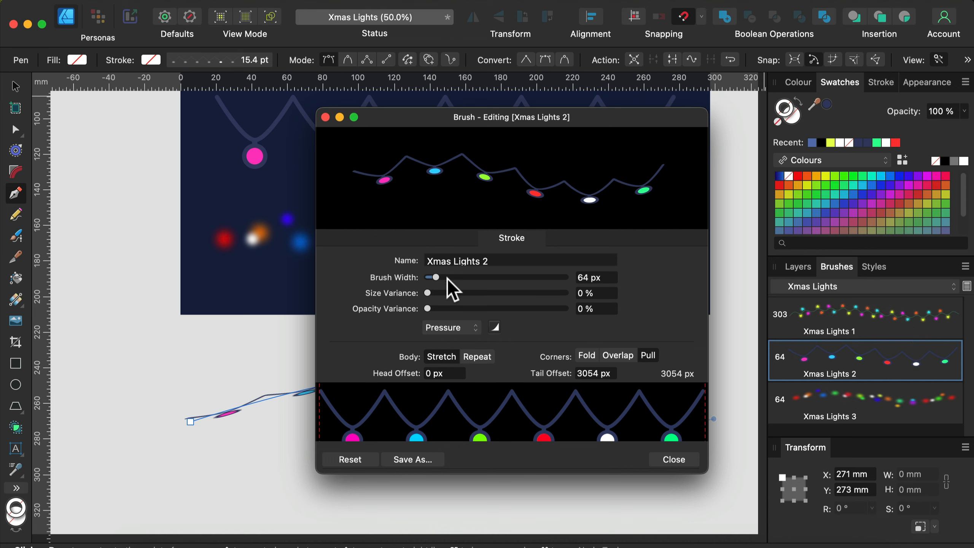
{"action": "mouse_move", "coordinate": [446, 278]}
{"action": "left_mouse_down"}
{"action": "mouse_move", "coordinate": [490, 279]}
{"action": "mouse_move", "coordinate": [445, 277]}
{"action": "mouse_move", "coordinate": [473, 280]}
{"action": "left_mouse_up"}
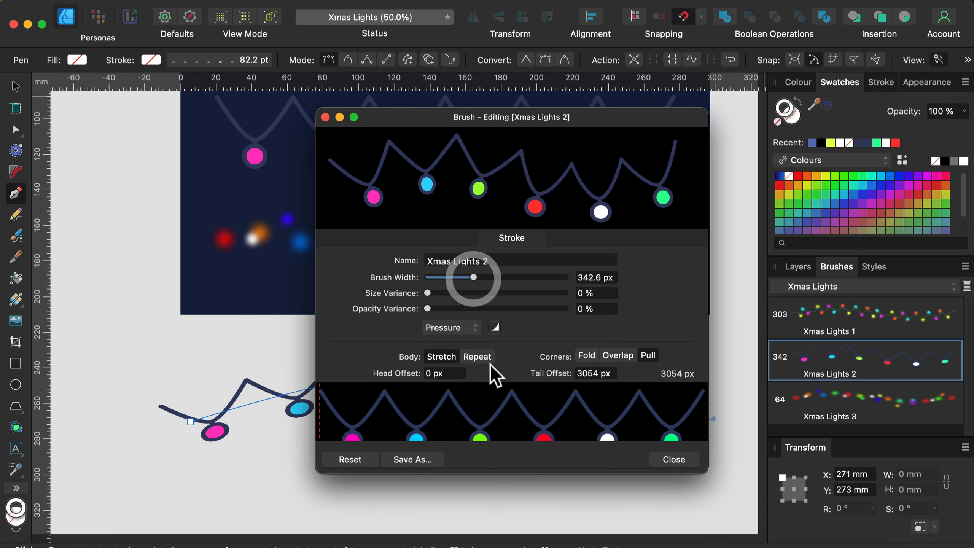
{"action": "left_click", "coordinate": [481, 362]}
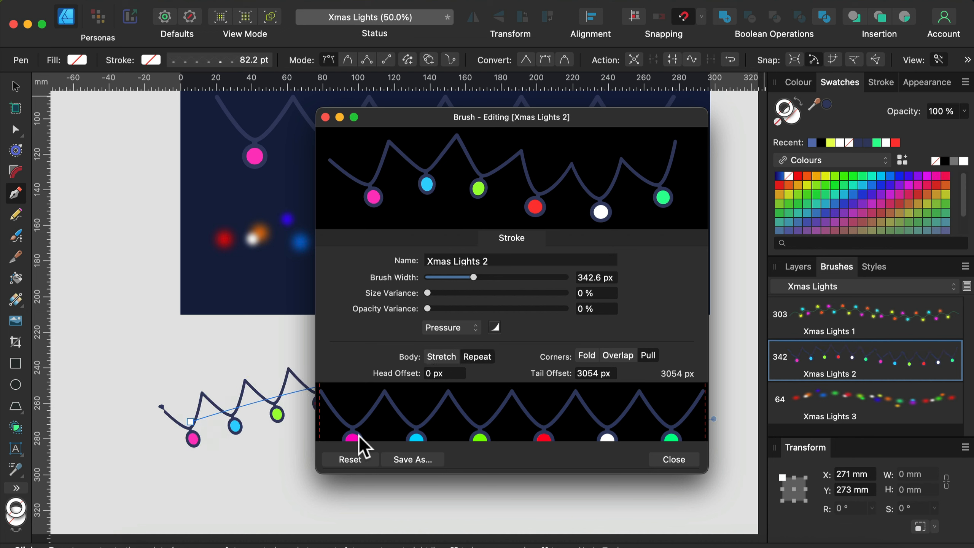
Set the Xmas Lights 2 brush's tail offset to 2533 px and head offset to 517 px, aligned with the peaks of the light string.
{"action": "left_click_drag", "start_coordinate": [499, 122], "coordinate": [600, 47]}
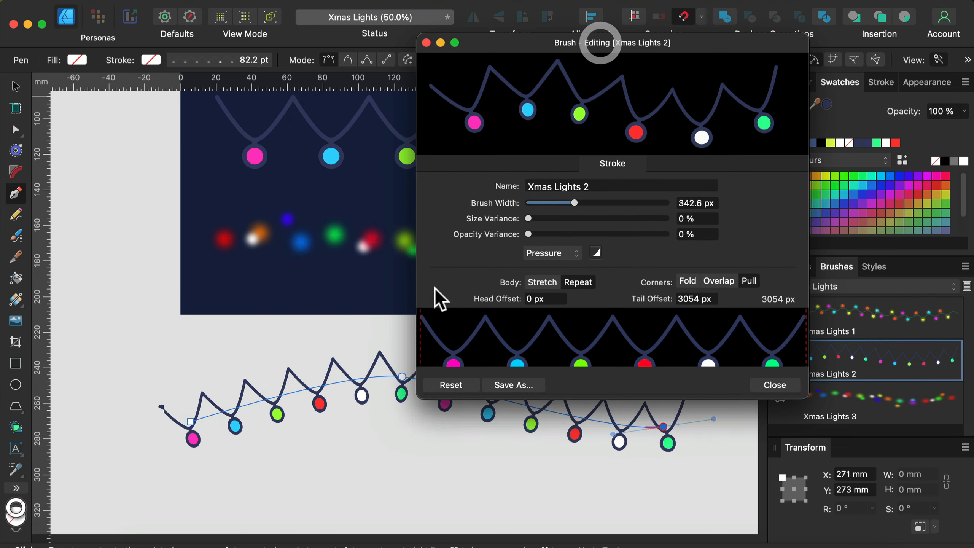
{"action": "left_click_drag", "start_coordinate": [420, 327], "coordinate": [421, 341]}
{"action": "left_click", "coordinate": [710, 339]}
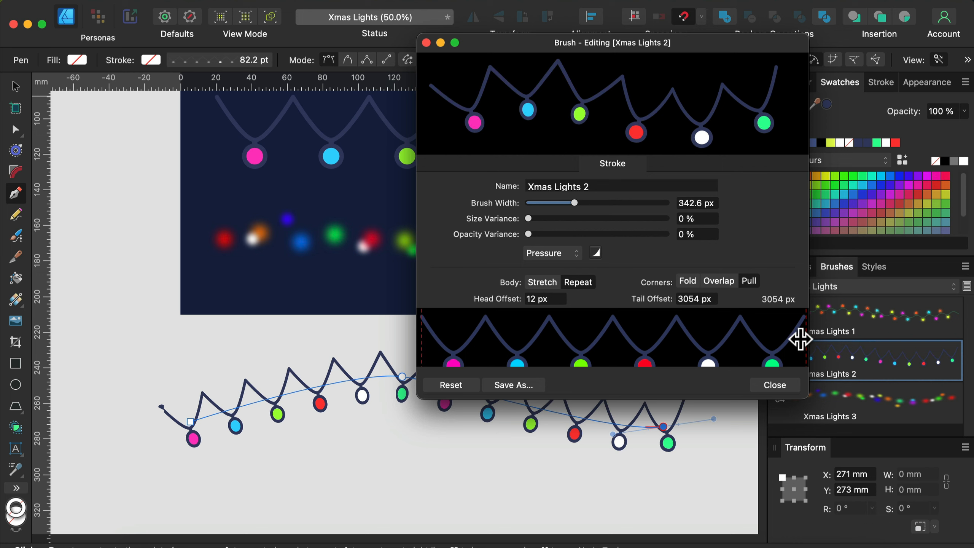
{"action": "left_click_drag", "start_coordinate": [802, 339], "coordinate": [739, 342]}
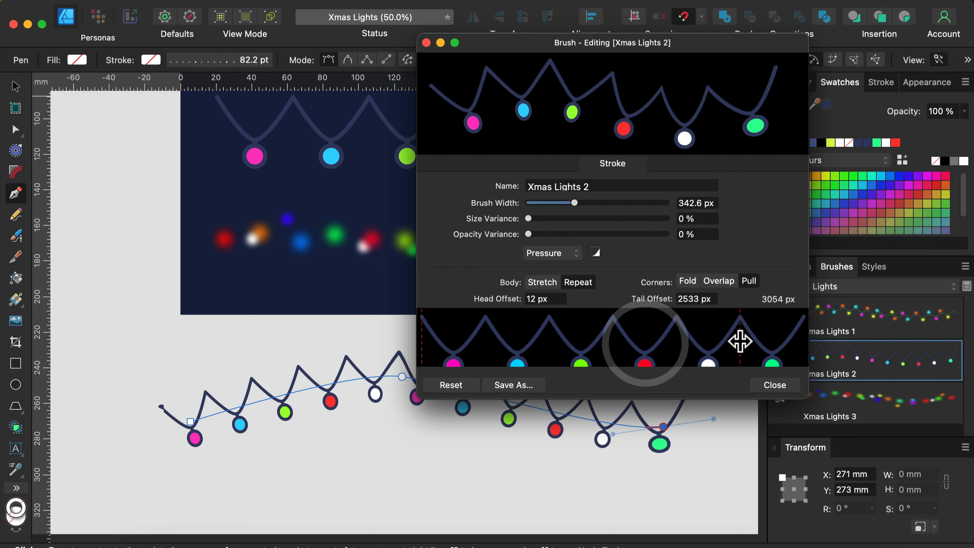
{"action": "left_click_drag", "start_coordinate": [423, 343], "coordinate": [485, 348]}
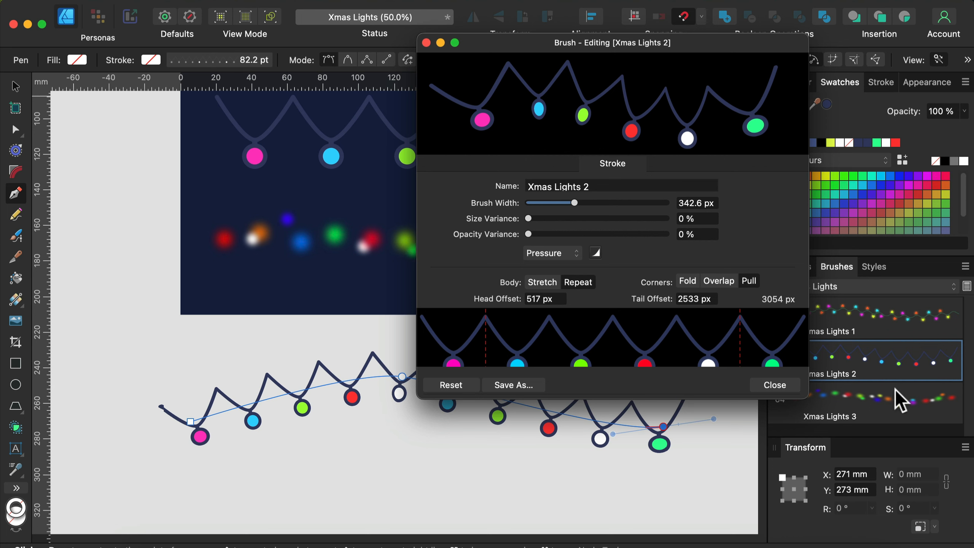
{"action": "left_click", "coordinate": [782, 385]}
Move the curve's middle node down to about X 138 mm, Y 312 mm and lengthen both its handles into a smooth sag.
{"action": "scroll", "coordinate": [454, 445], "scroll_direction": "down", "scroll_amount": 5}
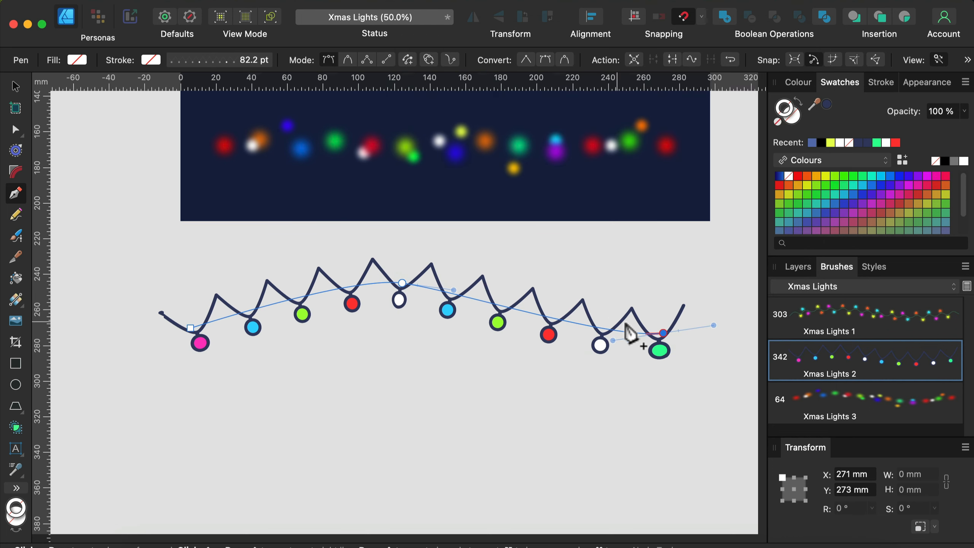
{"action": "left_click", "coordinate": [15, 130]}
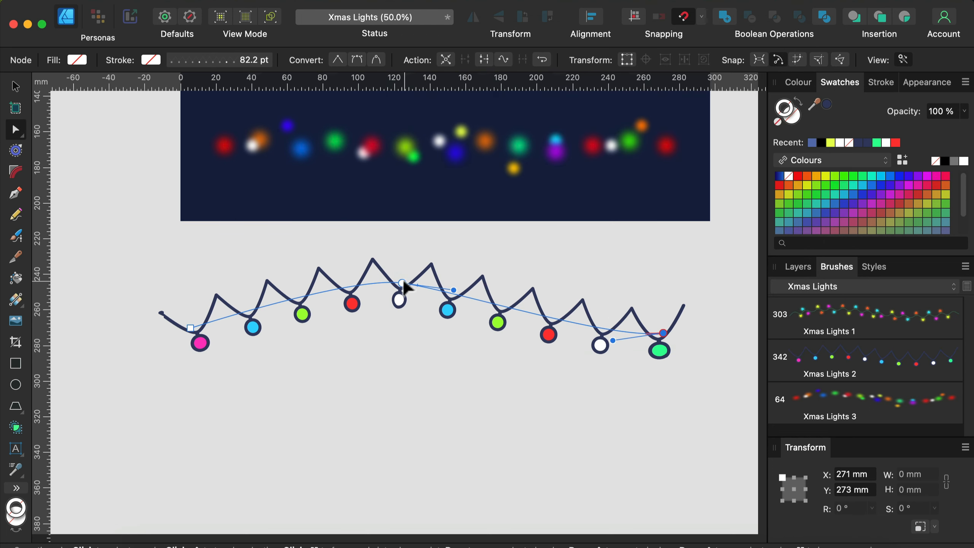
{"action": "left_click_drag", "start_coordinate": [402, 283], "coordinate": [431, 404]}
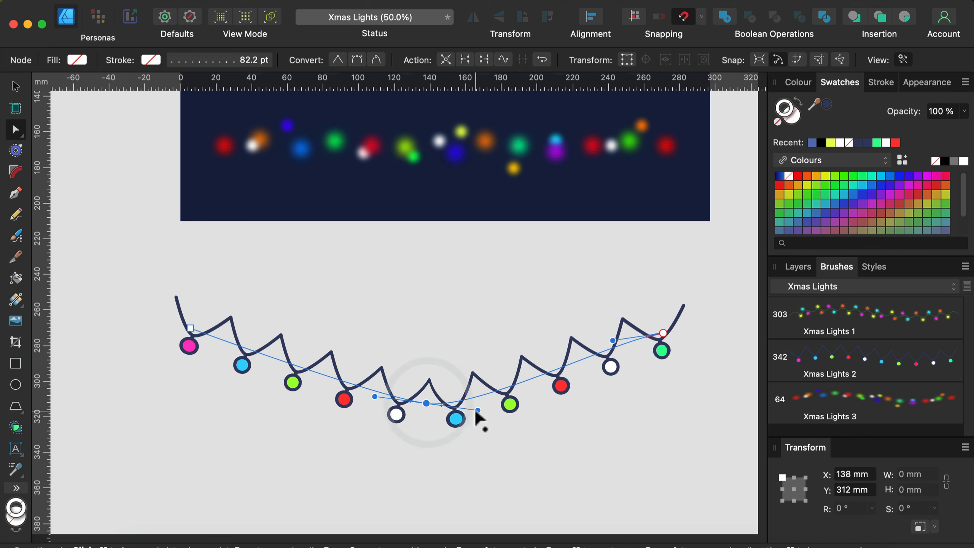
{"action": "left_click_drag", "start_coordinate": [534, 402], "coordinate": [561, 398]}
{"action": "left_click_drag", "start_coordinate": [374, 404], "coordinate": [295, 407]}
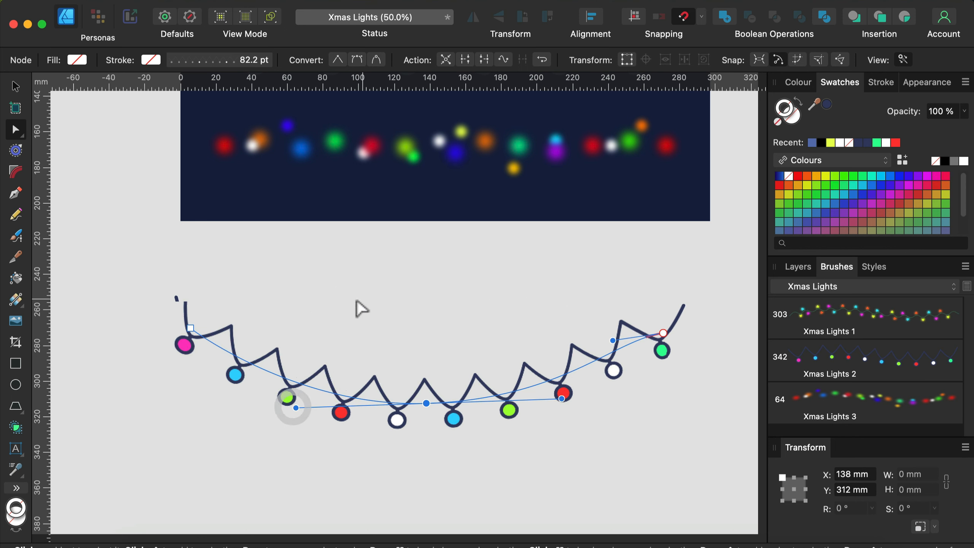
Apply the Xmas Lights 3 brush to the curve and set its body to Repeat with a 132 px head offset and 3057 px tail offset.
{"action": "left_click", "coordinate": [859, 395]}
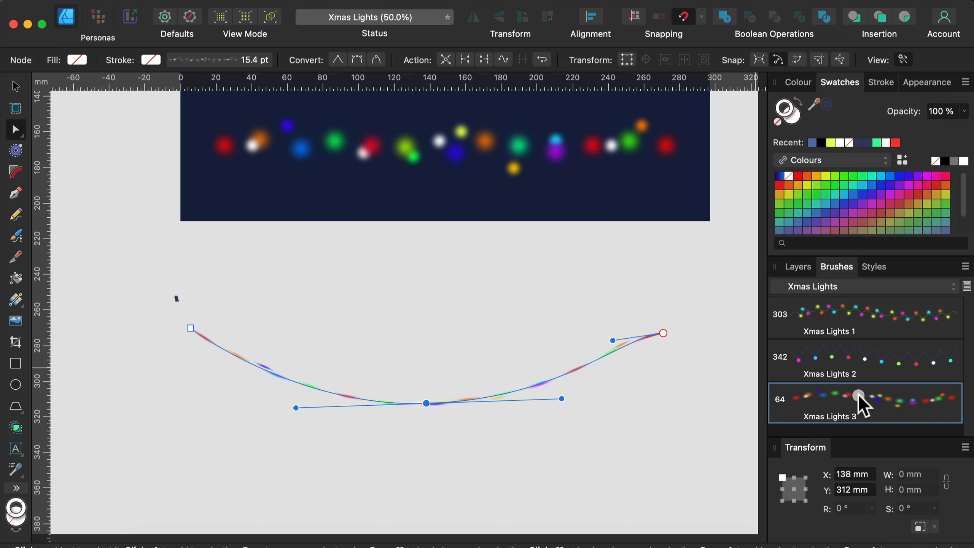
{"action": "double_click", "coordinate": [859, 395]}
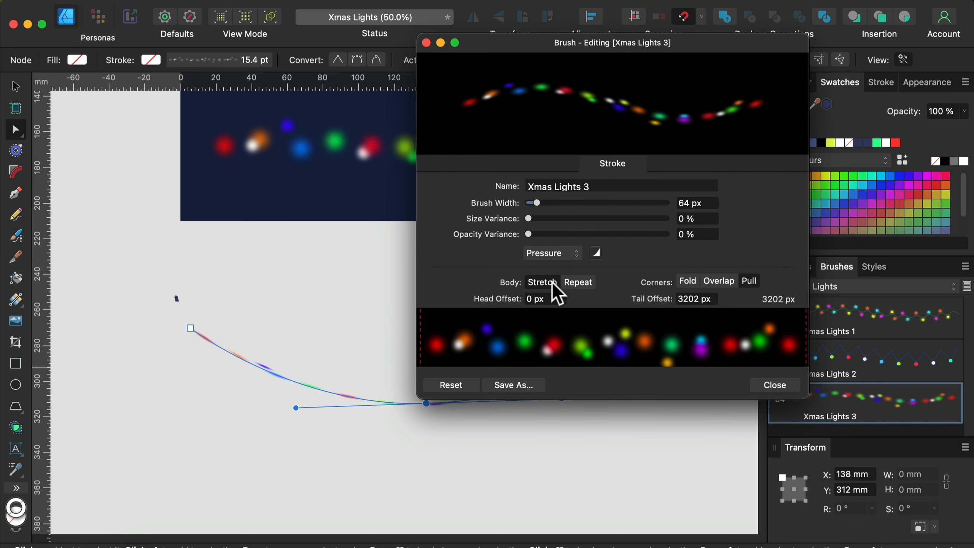
{"action": "left_click", "coordinate": [571, 283]}
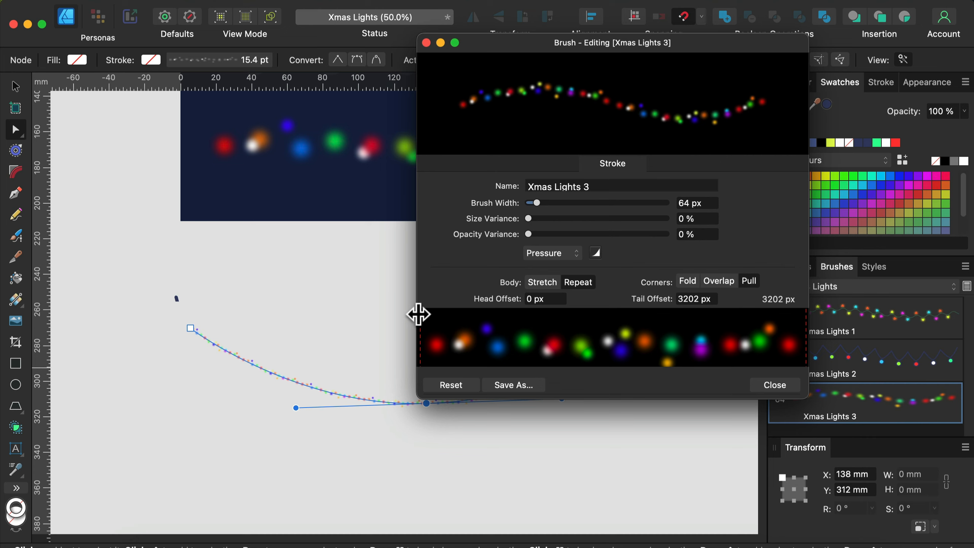
{"action": "left_click_drag", "start_coordinate": [420, 315], "coordinate": [435, 316]}
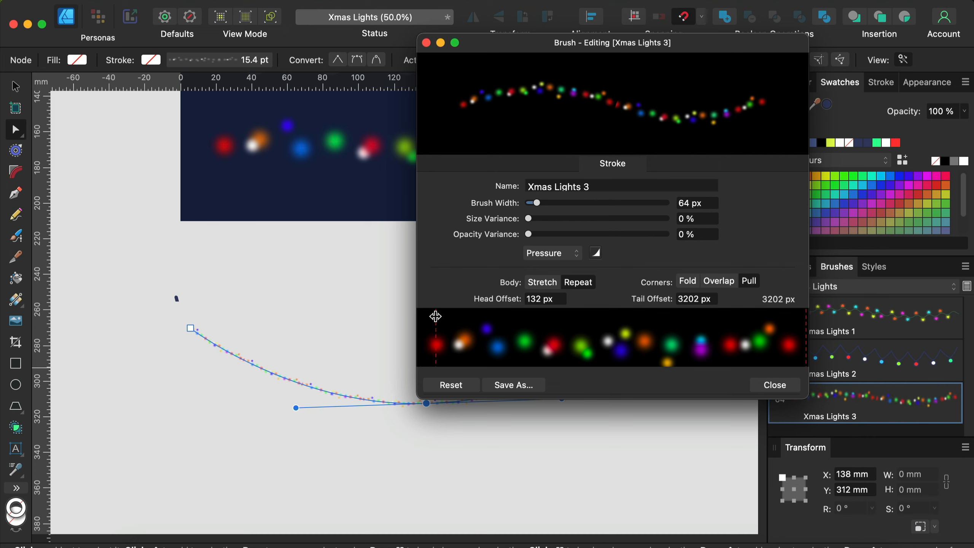
{"action": "left_click_drag", "start_coordinate": [804, 337], "coordinate": [792, 337]}
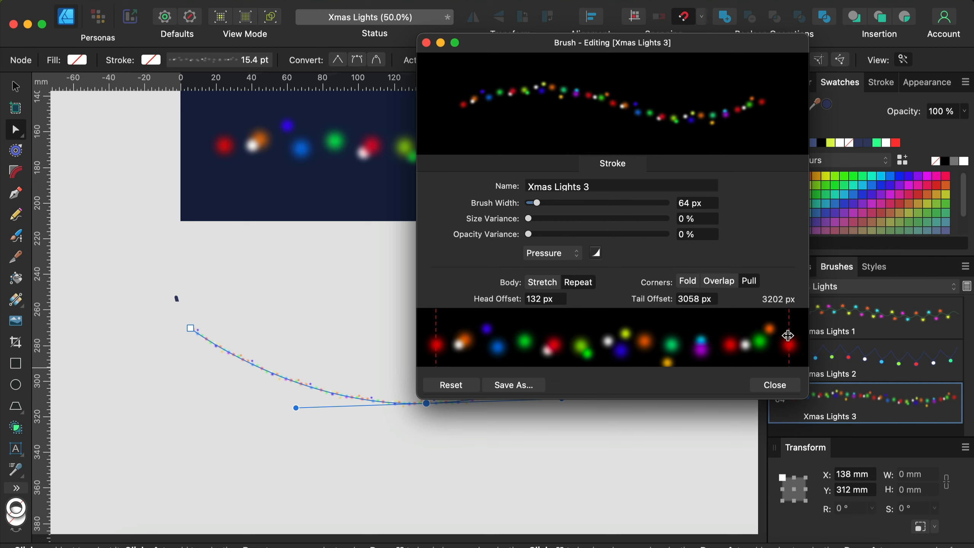
Set the Xmas Lights 3 brush width to about 254.8 px and finish editing the brush.
{"action": "left_click", "coordinate": [562, 201]}
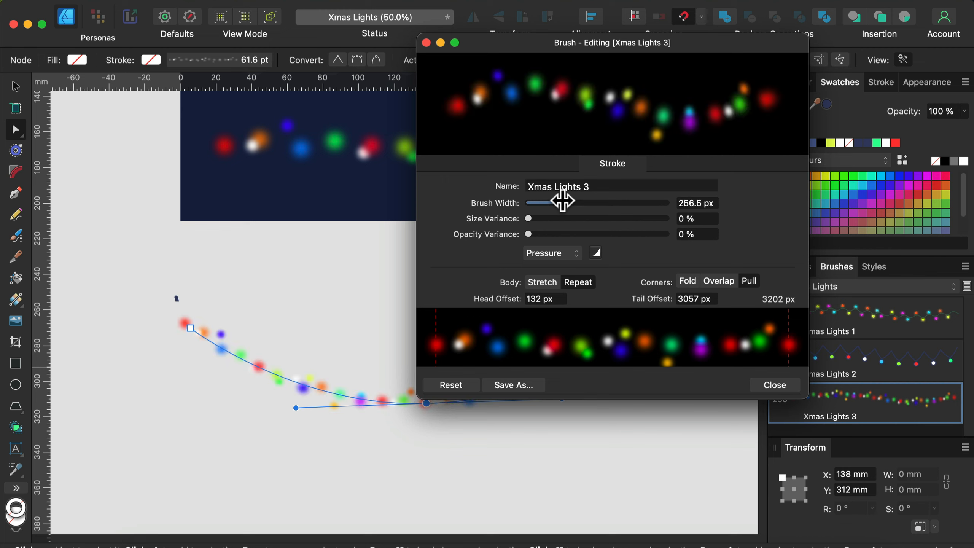
{"action": "left_click_drag", "start_coordinate": [562, 202], "coordinate": [561, 201]}
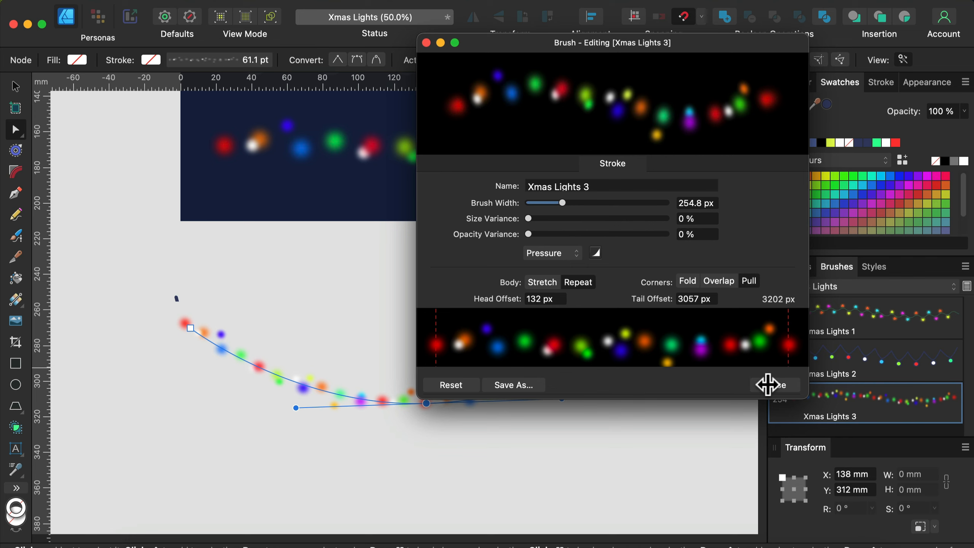
{"action": "left_click", "coordinate": [765, 382]}
{"action": "left_click", "coordinate": [717, 415]}
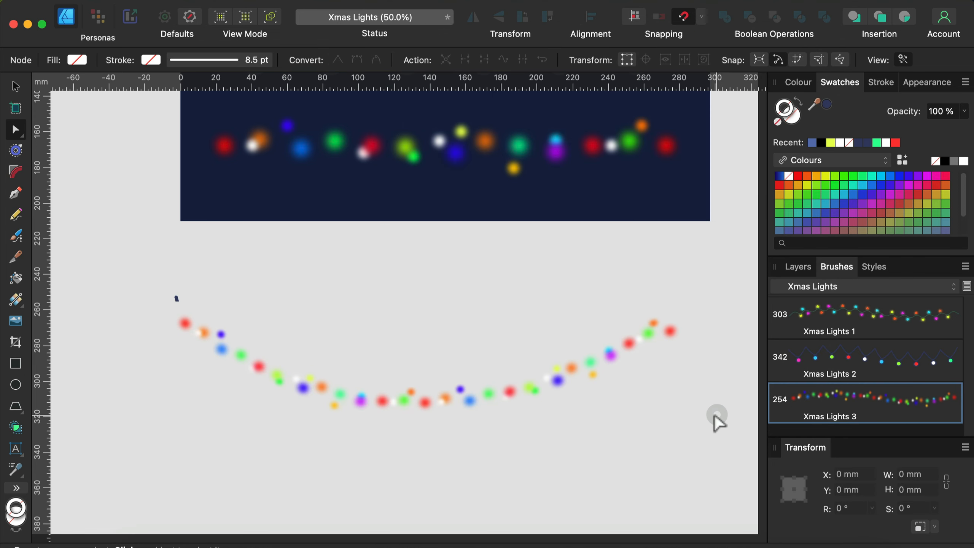
Move the curve's right end node to about X 282 mm, Y 274 mm and its middle node up to about X 126 mm, Y 258 mm.
{"action": "left_click", "coordinate": [639, 344]}
{"action": "mouse_move", "coordinate": [669, 331]}
{"action": "left_mouse_down"}
{"action": "mouse_move", "coordinate": [571, 305]}
{"action": "mouse_move", "coordinate": [684, 334]}
{"action": "left_mouse_up"}
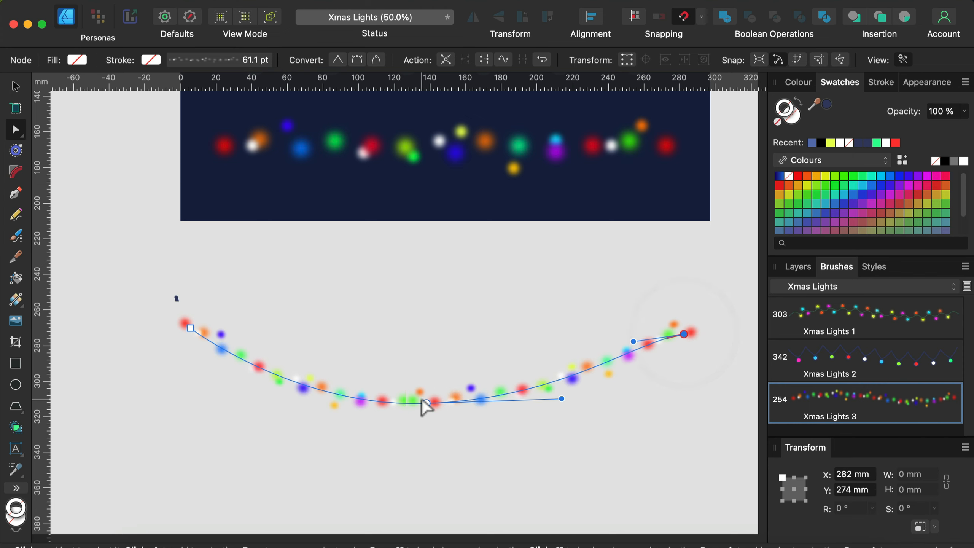
{"action": "left_click_drag", "start_coordinate": [426, 406], "coordinate": [405, 306]}
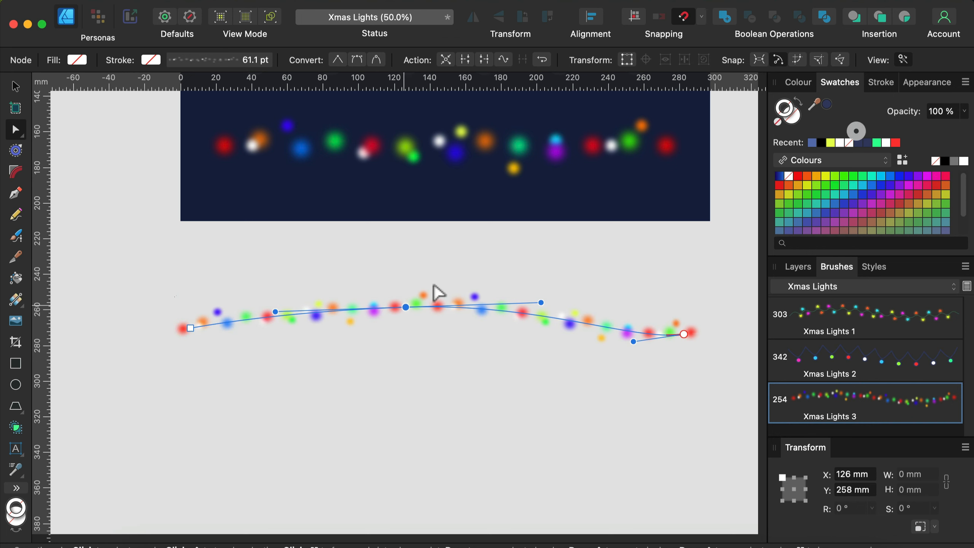
Set the curve's stroke width to 60 pt and move its middle node down to about X 149 mm, Y 306 mm.
{"action": "left_click", "coordinate": [880, 82]}
{"action": "mouse_move", "coordinate": [909, 125]}
{"action": "left_mouse_down"}
{"action": "mouse_move", "coordinate": [875, 124]}
{"action": "mouse_move", "coordinate": [929, 125]}
{"action": "mouse_move", "coordinate": [846, 127]}
{"action": "mouse_move", "coordinate": [919, 128]}
{"action": "mouse_move", "coordinate": [910, 129]}
{"action": "left_mouse_up"}
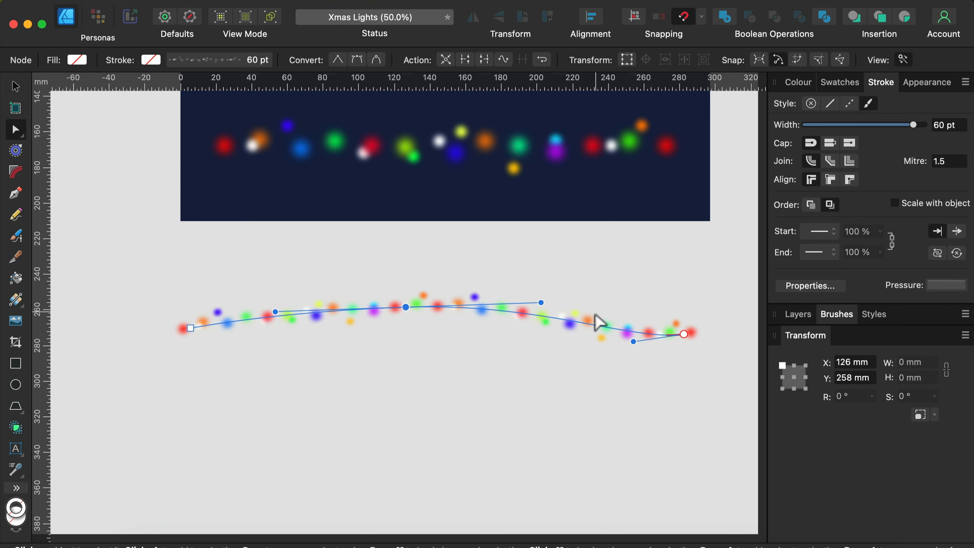
{"action": "scroll", "coordinate": [598, 322], "scroll_direction": "up", "scroll_amount": 5}
{"action": "scroll", "coordinate": [590, 304], "scroll_direction": "down", "scroll_amount": 5}
{"action": "scroll", "coordinate": [588, 303], "scroll_direction": "up", "scroll_amount": 5}
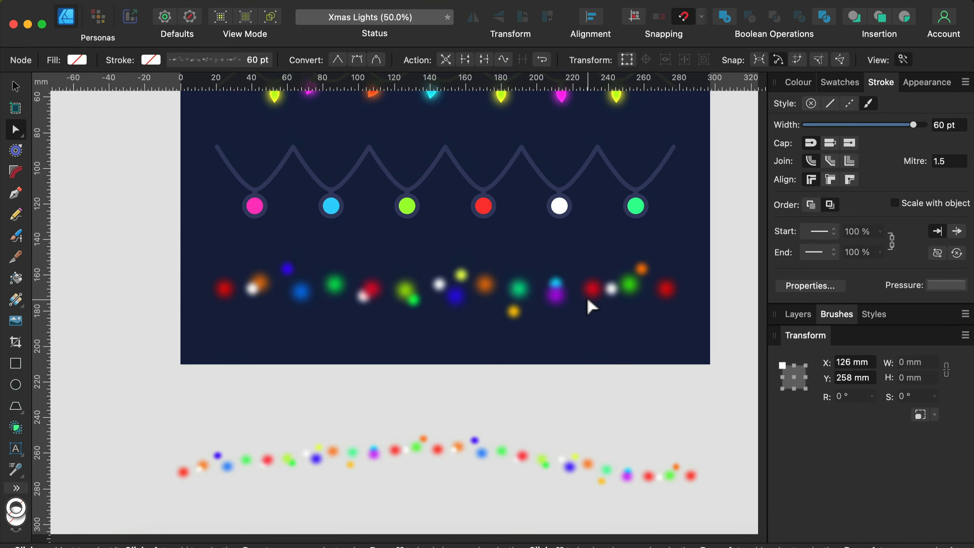
{"action": "scroll", "coordinate": [592, 307], "scroll_direction": "up", "scroll_amount": 5}
{"action": "scroll", "coordinate": [452, 383], "scroll_direction": "down", "scroll_amount": 8}
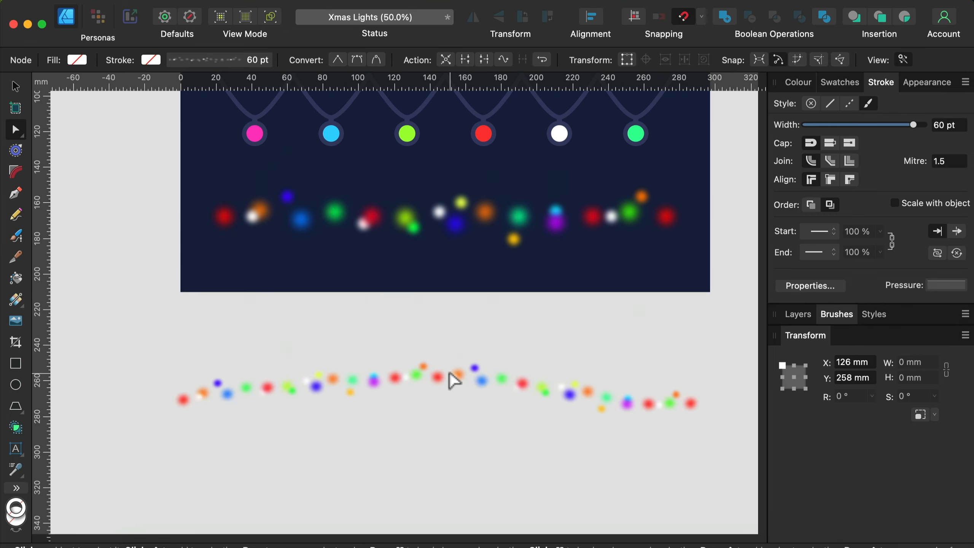
{"action": "left_click_drag", "start_coordinate": [403, 377], "coordinate": [444, 463]}
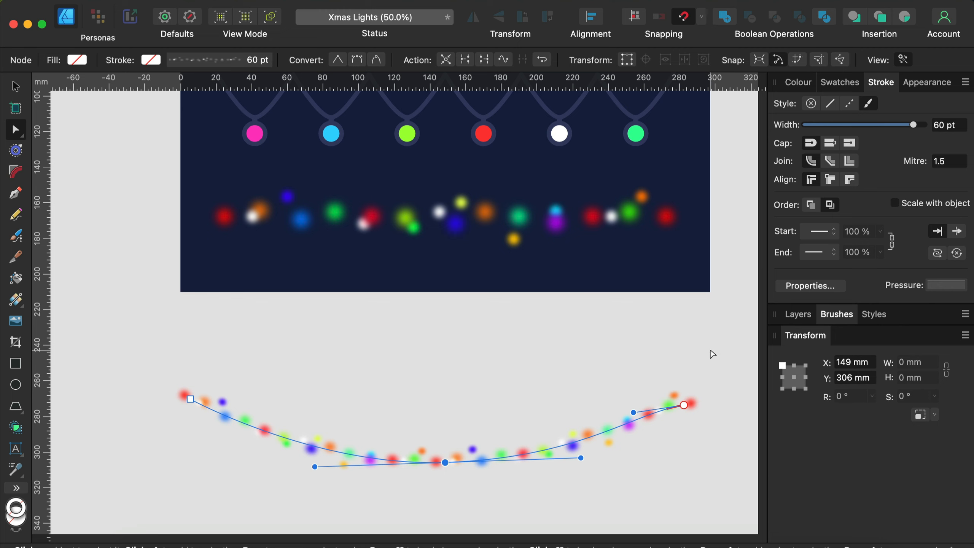
Delete the curve's middle node and the remaining string of lights below Artboard1.
{"action": "key", "text": "BackSpace"}
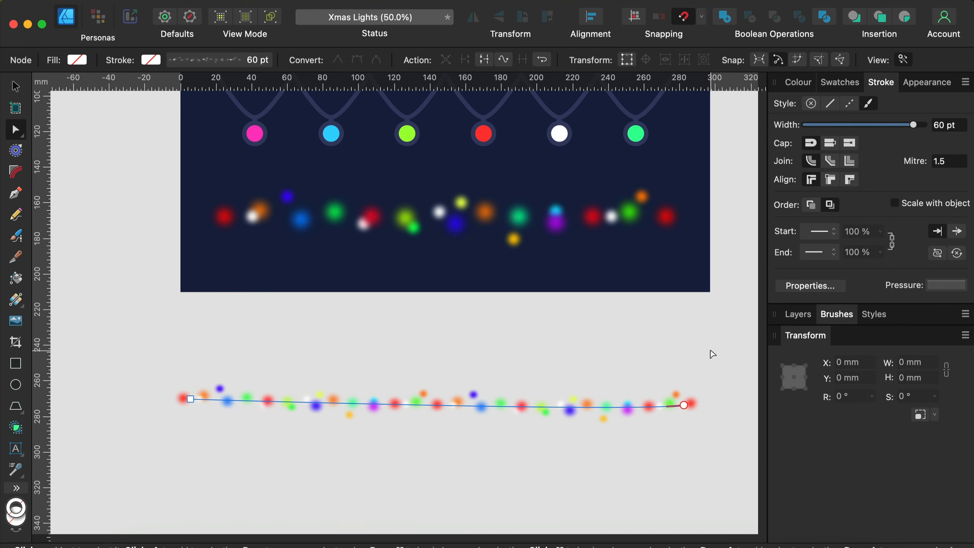
{"action": "key", "text": "BackSpace"}
{"action": "scroll", "coordinate": [542, 316], "scroll_direction": "up", "scroll_amount": 5}
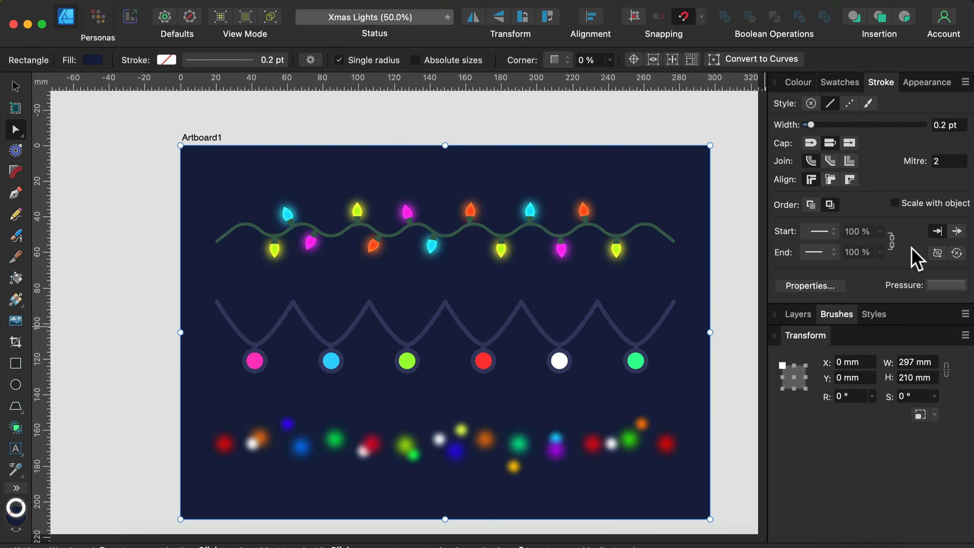
Show the brushes in the Xmas Lights category and display the options for managing, importing and exporting brushes.
{"action": "left_click", "coordinate": [837, 313]}
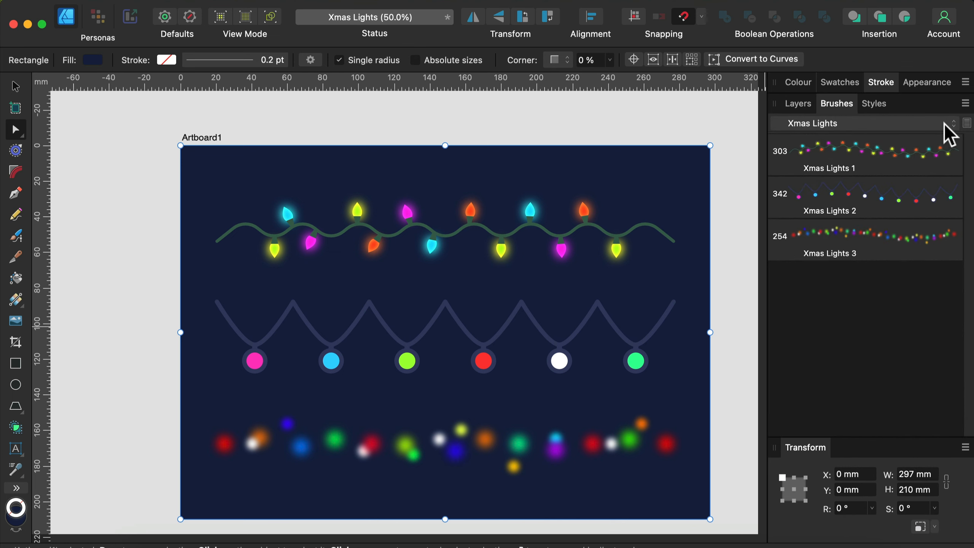
{"action": "left_click", "coordinate": [965, 103]}
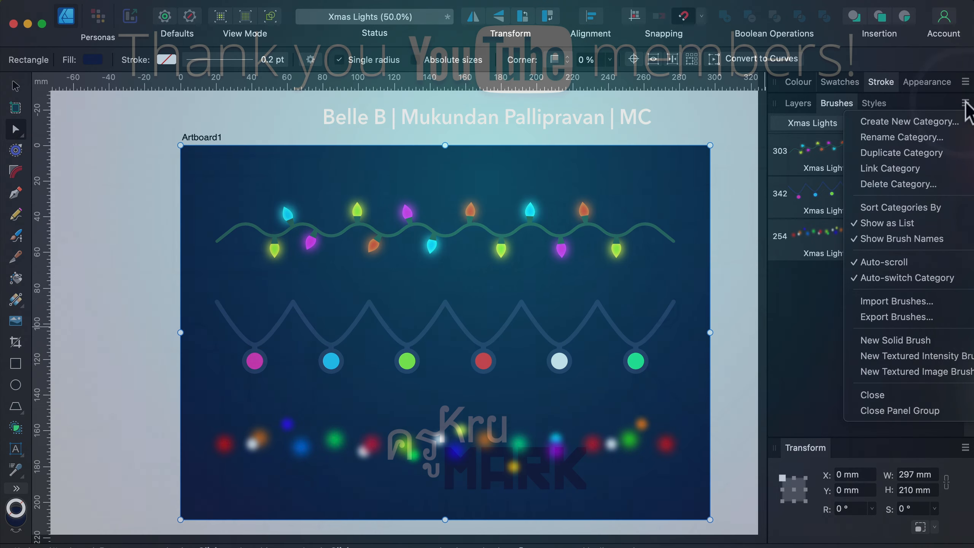